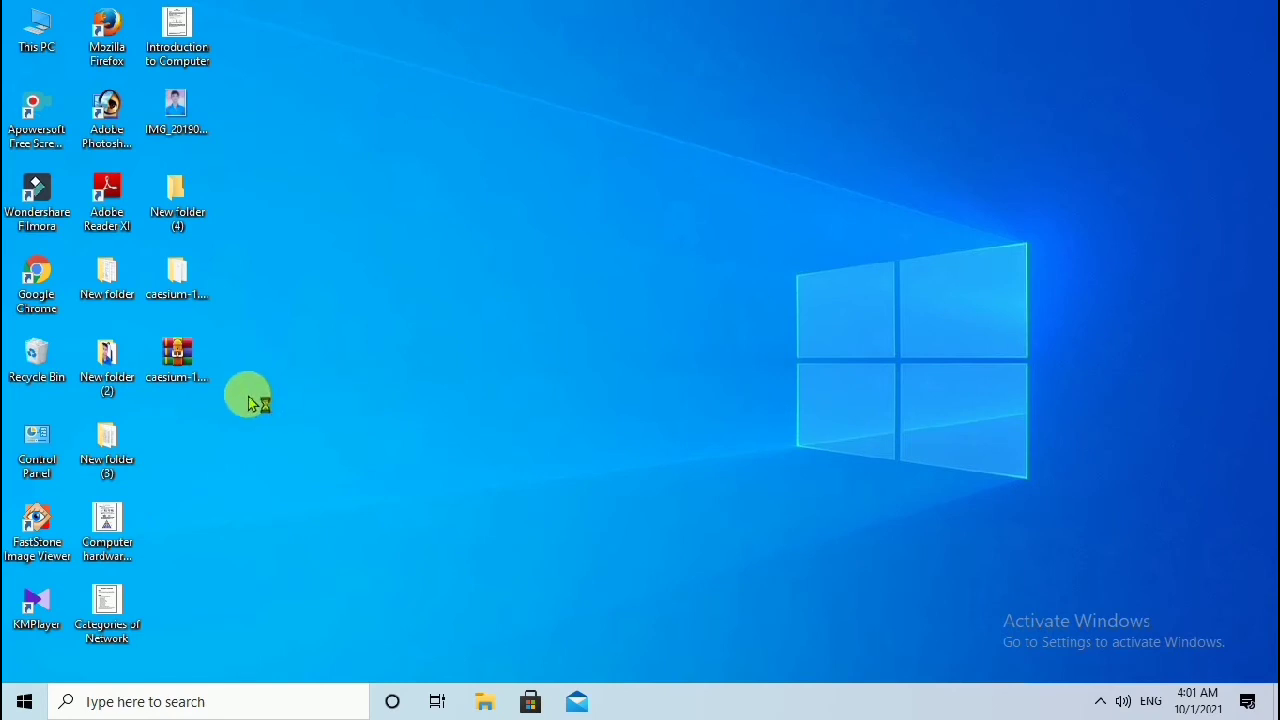
pyautogui.moveTo(177, 364)
pyautogui.mouseDown()
pyautogui.moveTo(218, 398)
pyautogui.moveTo(214, 366)
pyautogui.moveTo(180, 363)
pyautogui.mouseUp()
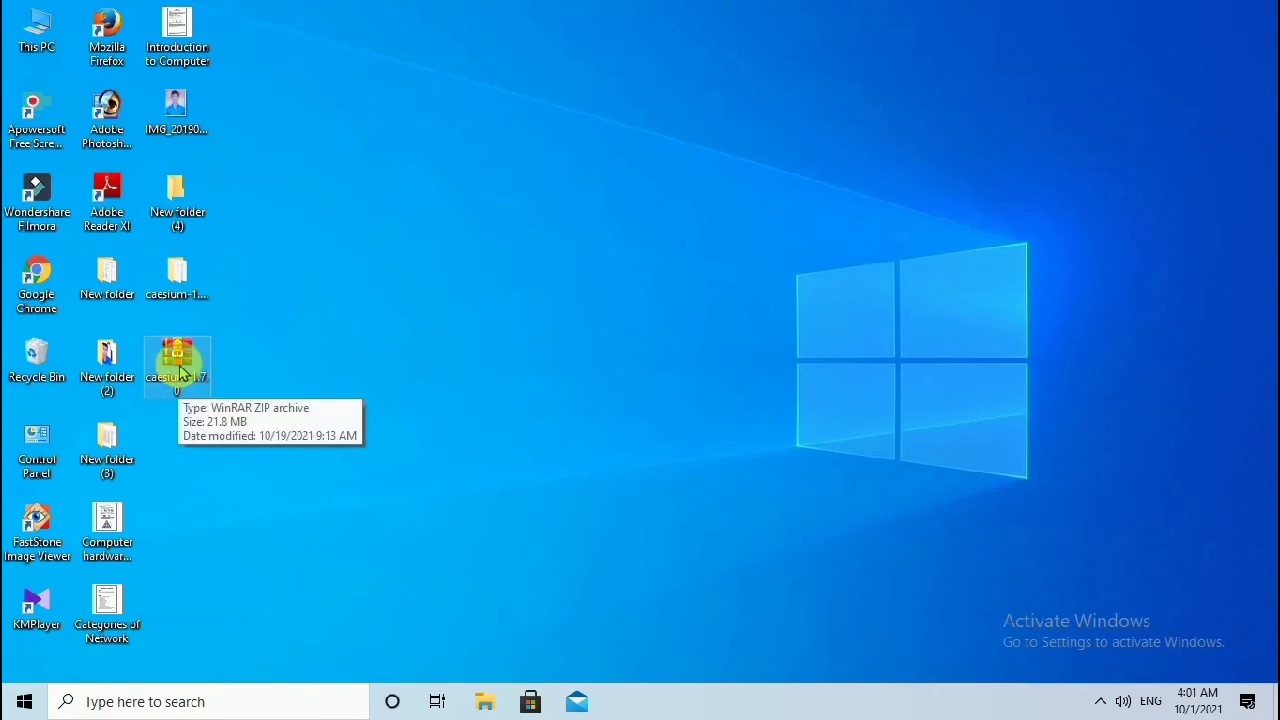
pyautogui.moveTo(180, 371)
pyautogui.mouseDown()
pyautogui.moveTo(195, 365)
pyautogui.moveTo(183, 374)
pyautogui.mouseUp()
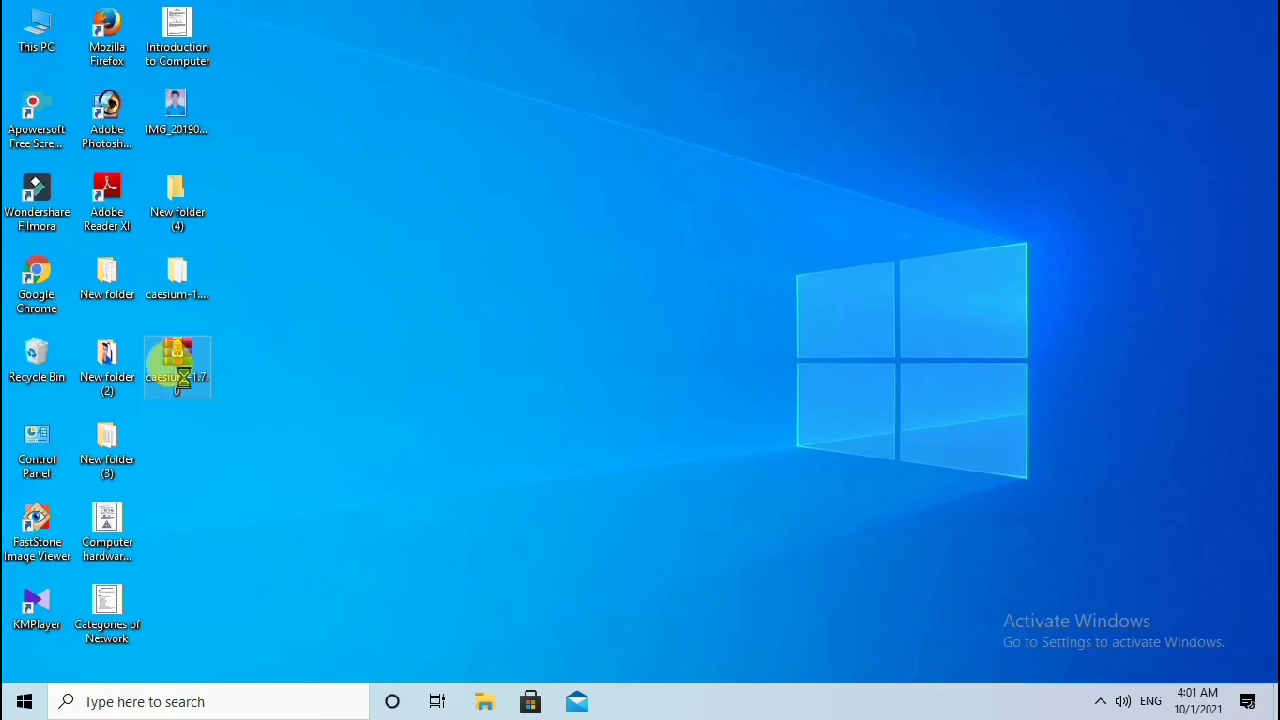
pyautogui.rightClick(176, 368)
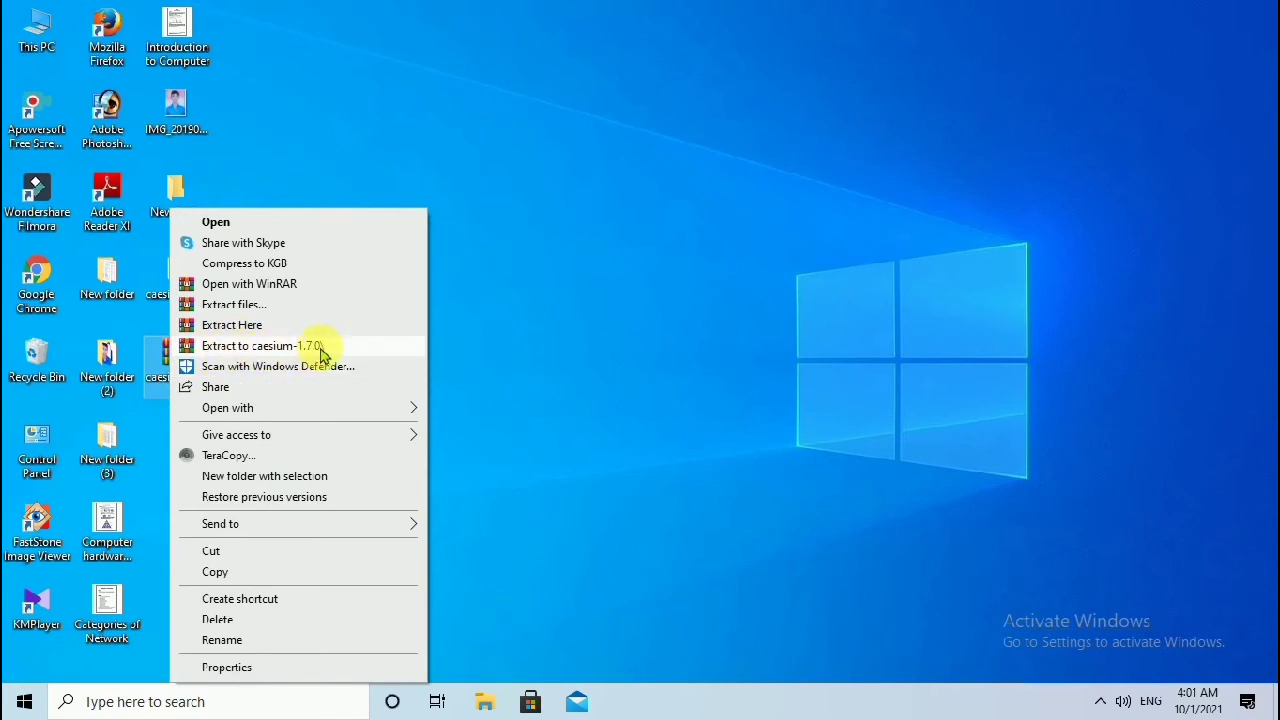
pyautogui.click(423, 345)
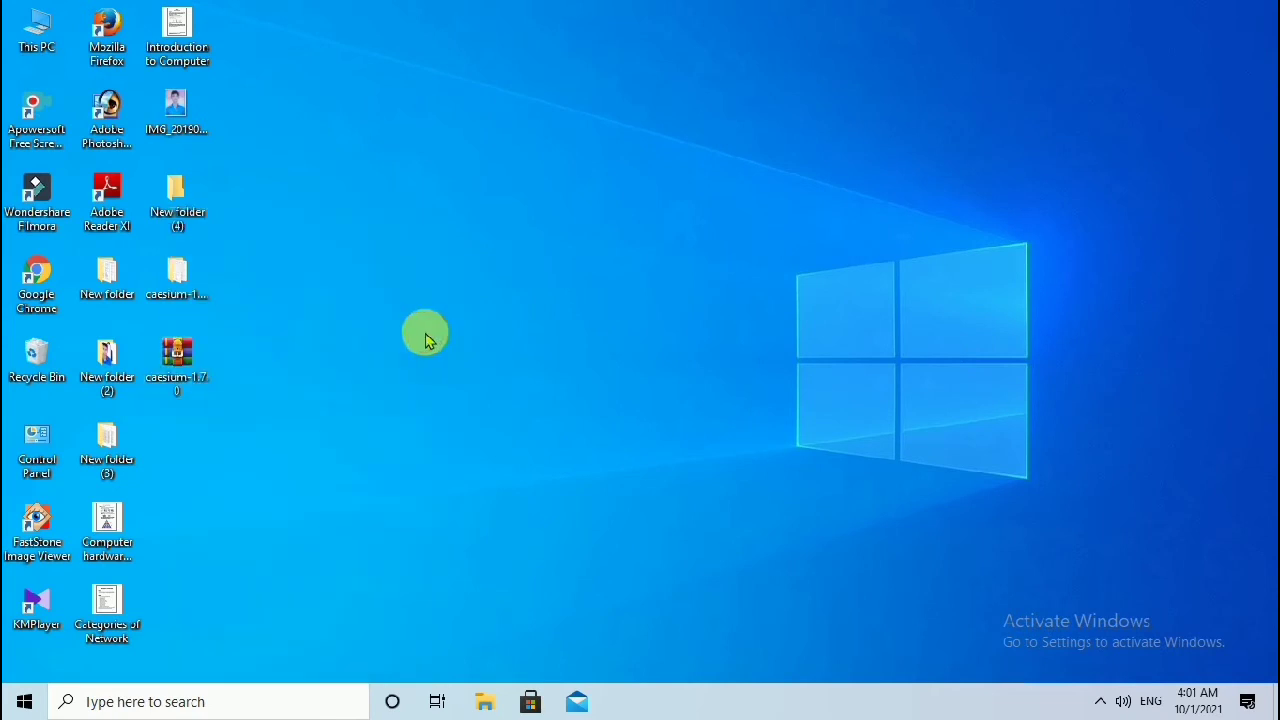
# Step: Launch the Caesium application from the Caesium Portable_downloaderfield.com folder inside the extracted caesium folder on the desktop
pyautogui.click(178, 287)
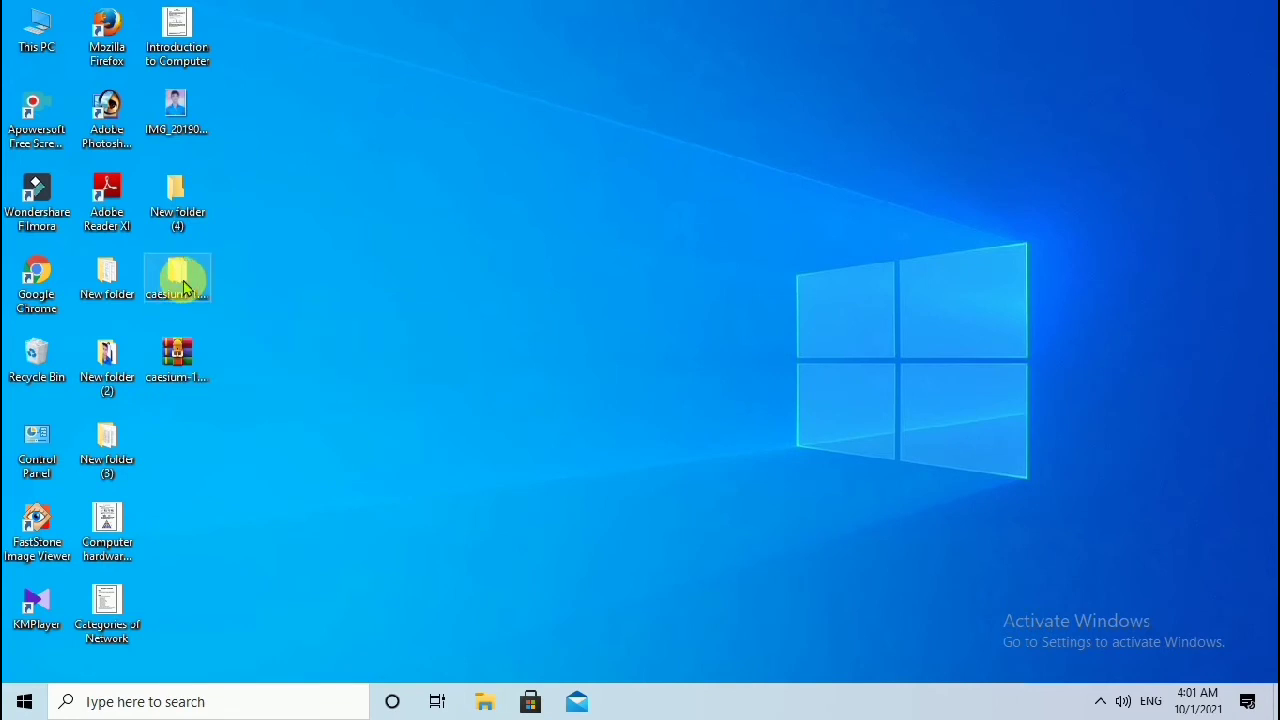
pyautogui.doubleClick(180, 288)
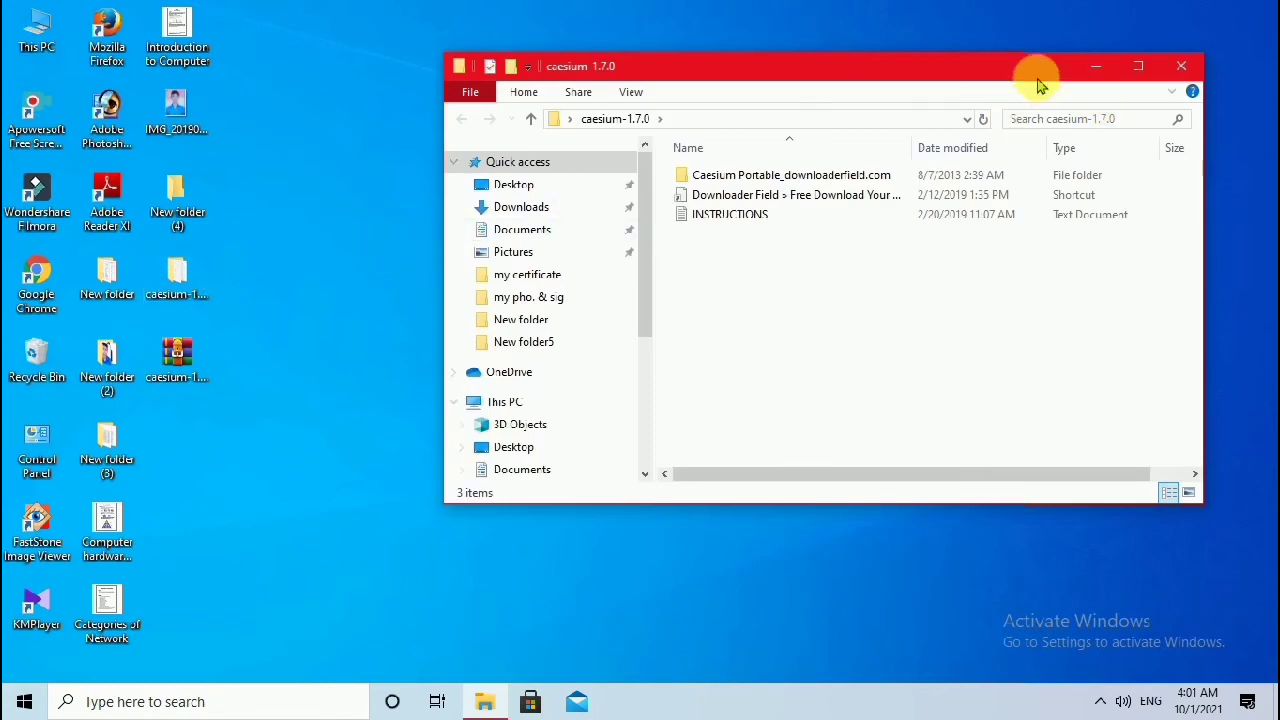
pyautogui.moveTo(1000, 82); pyautogui.dragTo(756, 100)
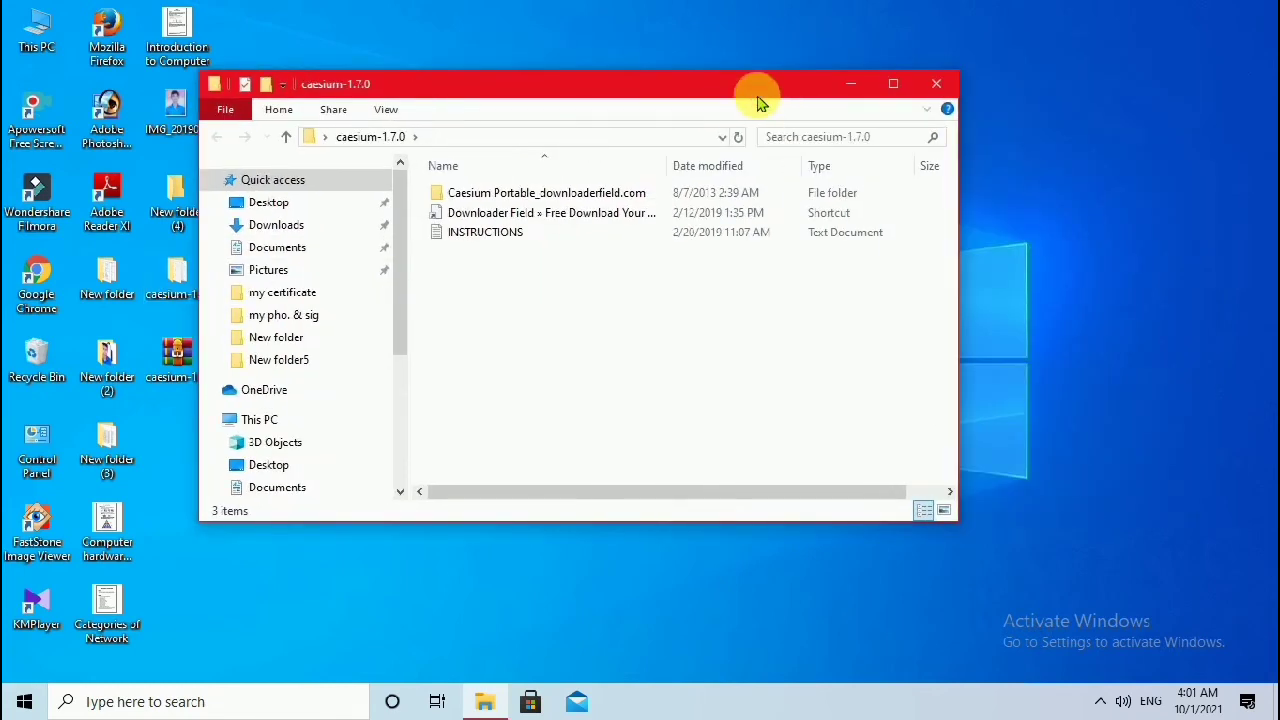
pyautogui.doubleClick(492, 196)
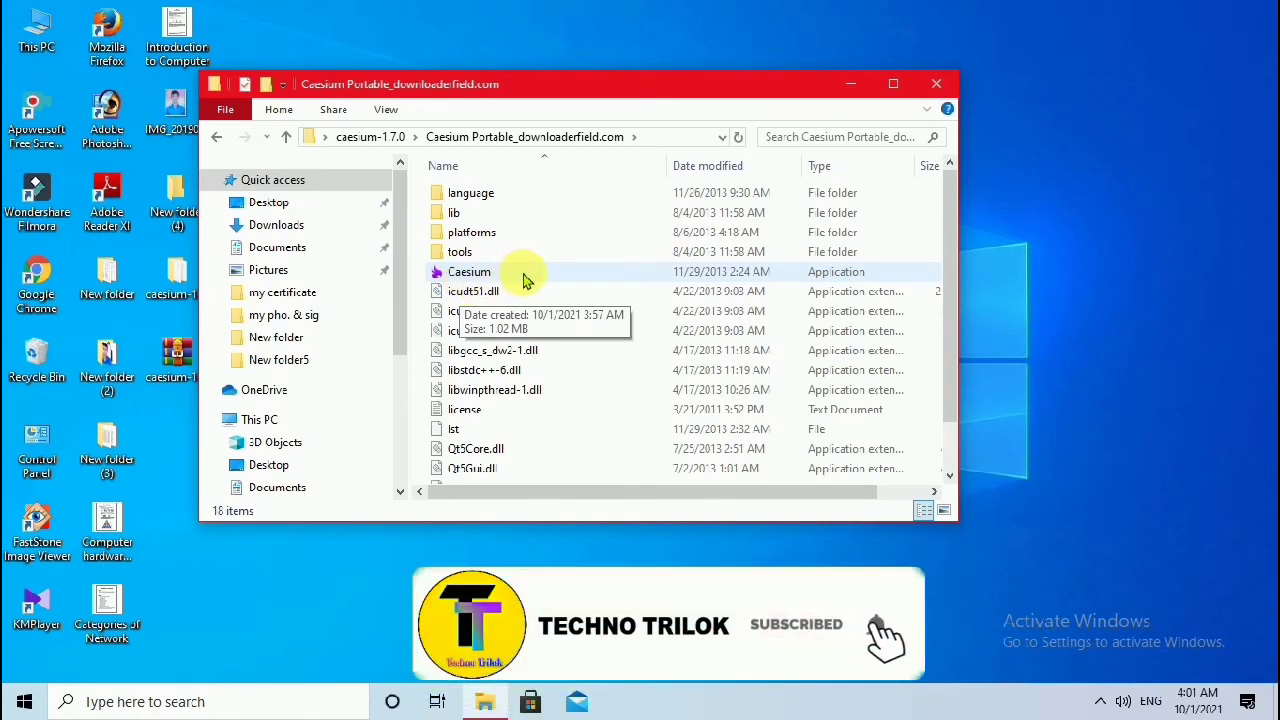
pyautogui.click(480, 283)
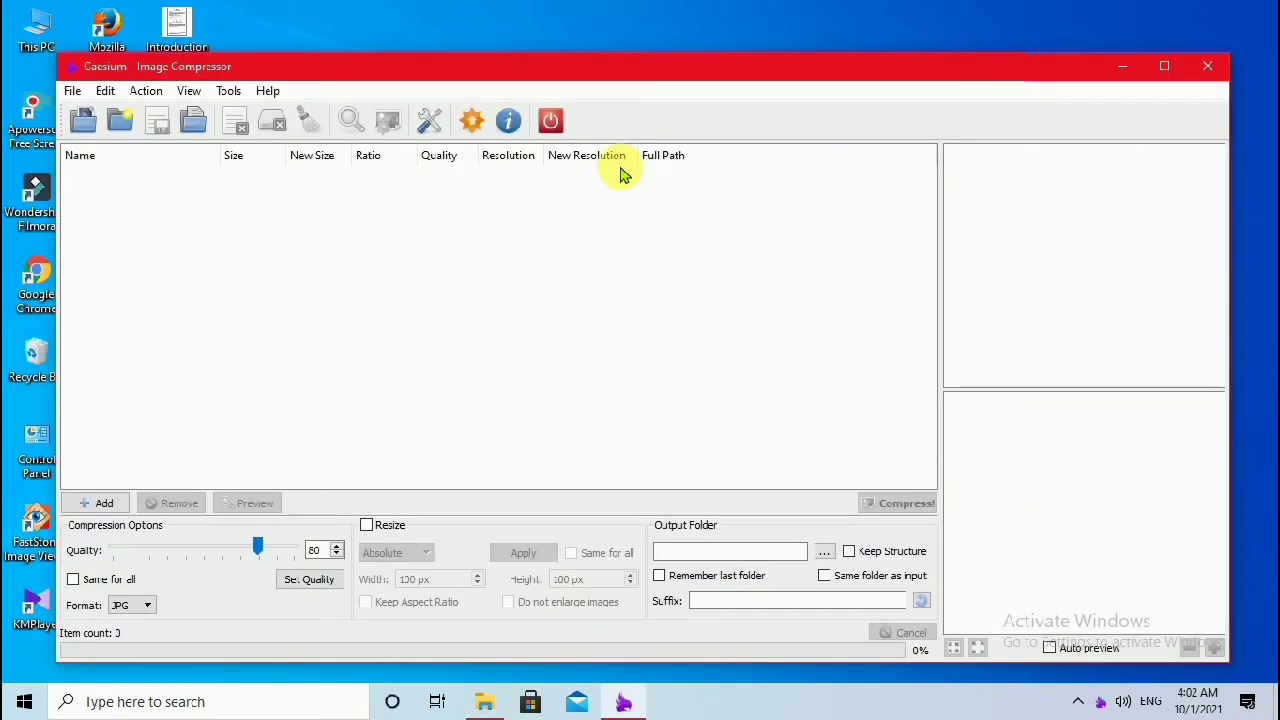
# Step: Minimize the Caesium Portable folder window and the image compressor window to clear the desktop
pyautogui.moveTo(654, 72)
pyautogui.mouseDown()
pyautogui.moveTo(648, 59)
pyautogui.moveTo(665, 61)
pyautogui.mouseUp()
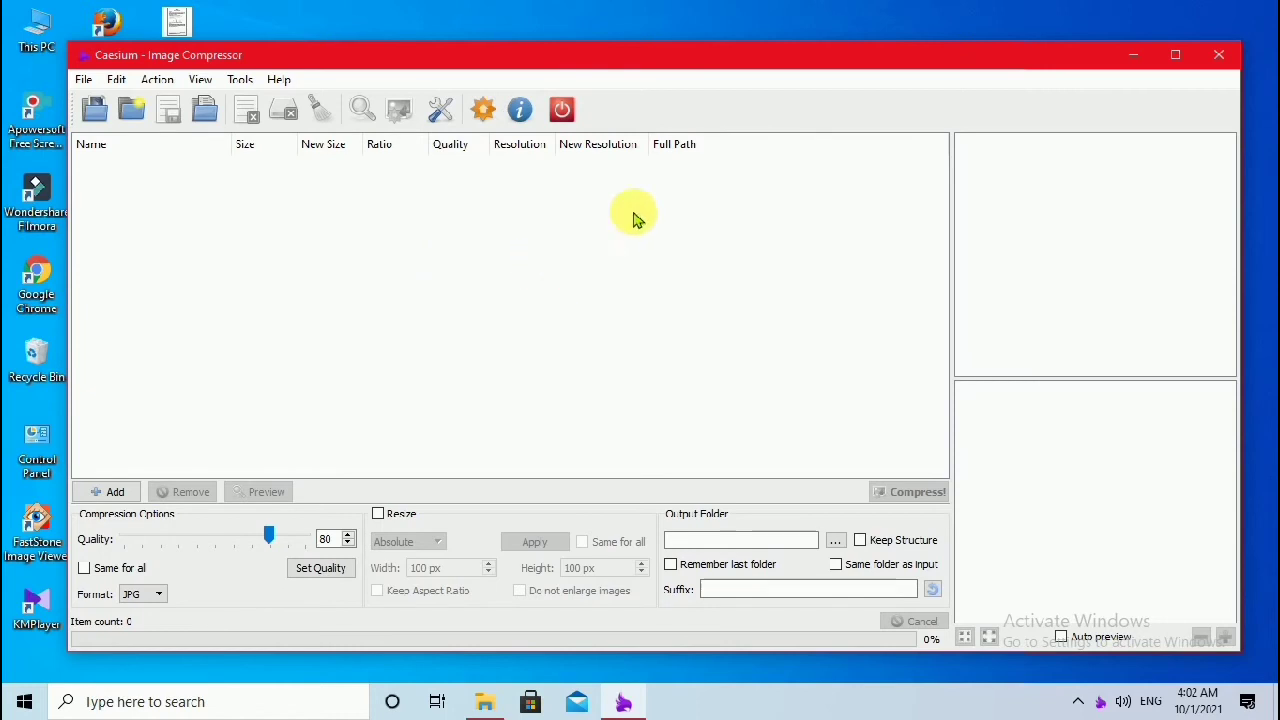
pyautogui.moveTo(760, 60); pyautogui.dragTo(794, 209)
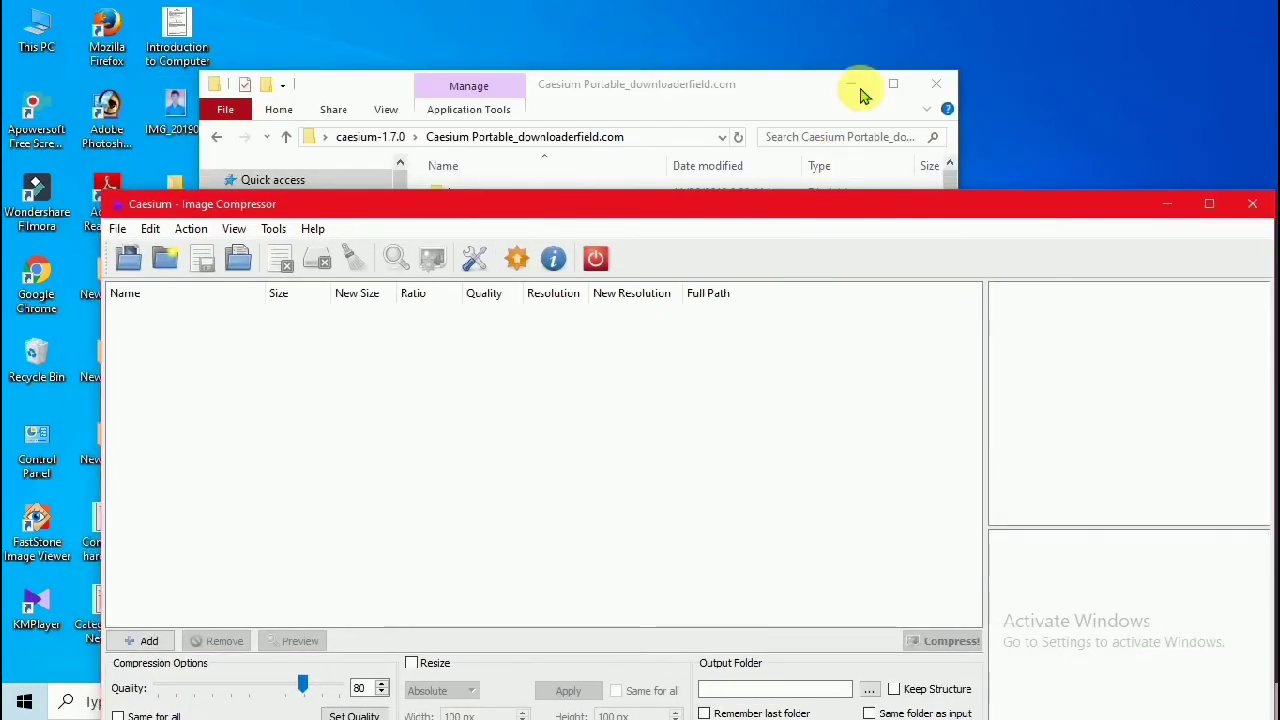
pyautogui.click(850, 84)
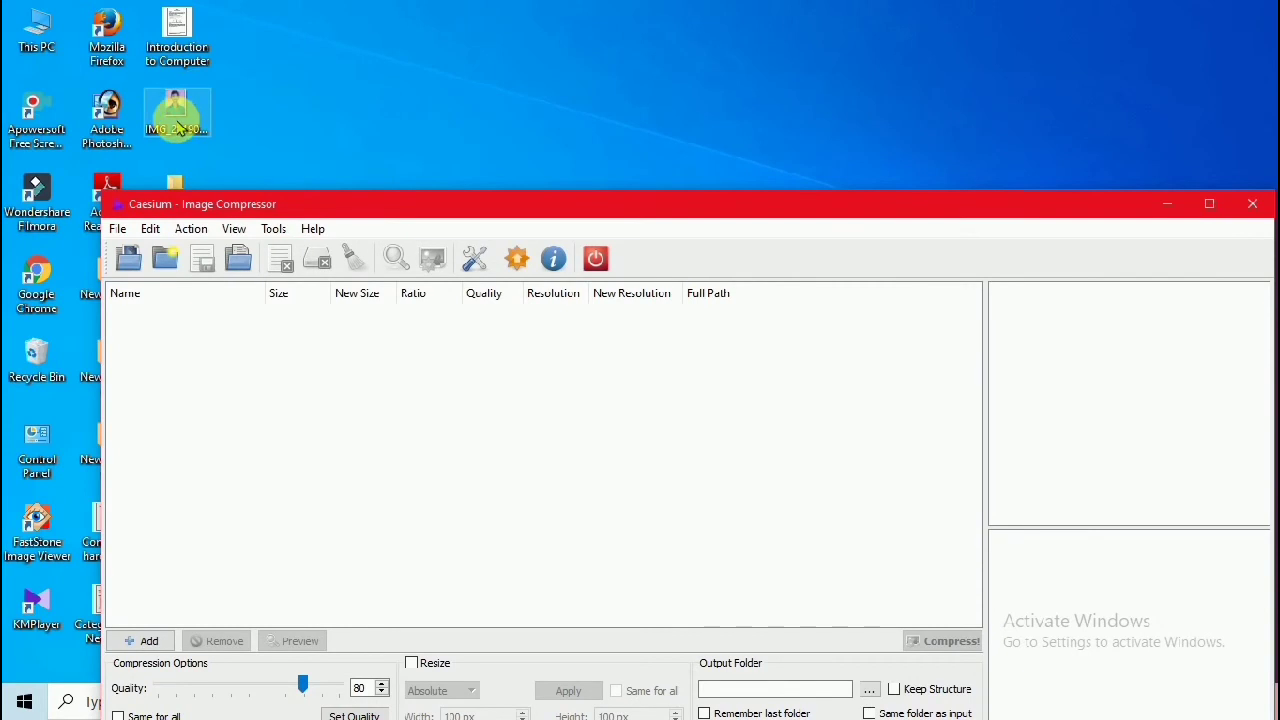
pyautogui.click(1166, 202)
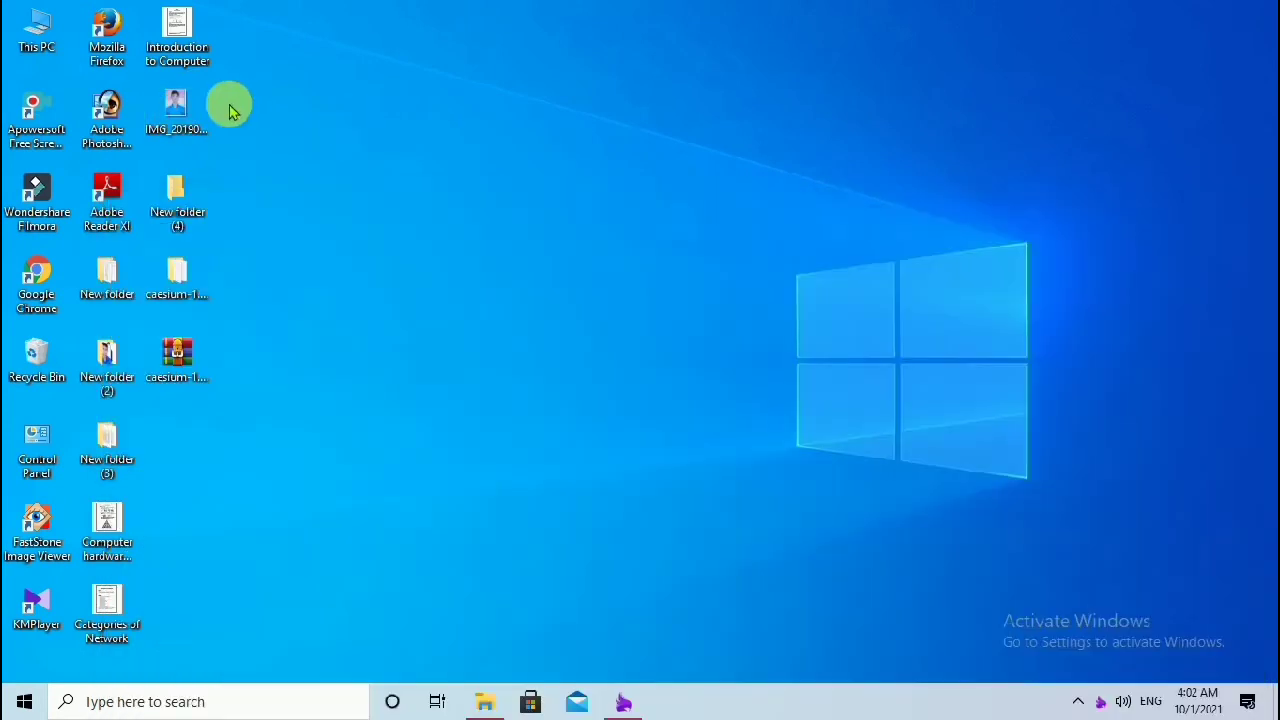
# Step: Check the file size of the desktop photo IMG_20190118_104529 in its properties and close them without changes
pyautogui.moveTo(177, 106)
pyautogui.mouseDown()
pyautogui.moveTo(317, 124)
pyautogui.moveTo(193, 118)
pyautogui.mouseUp()
pyautogui.moveTo(193, 118)
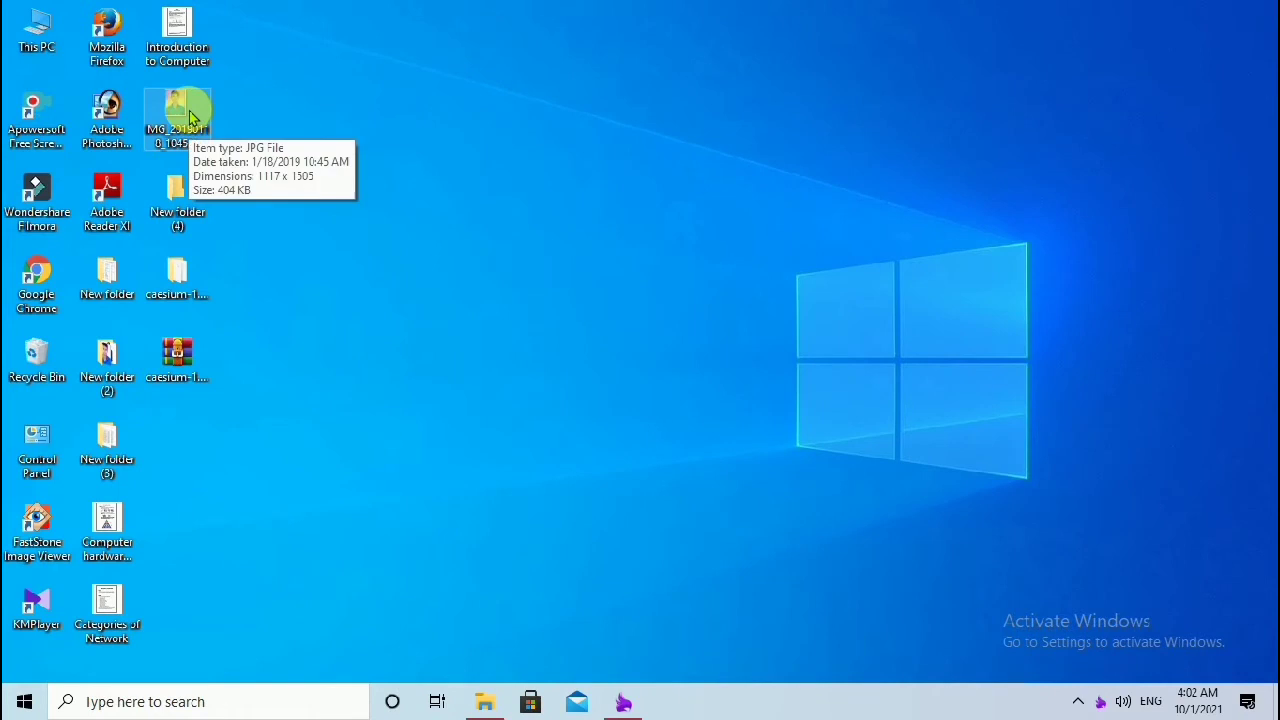
pyautogui.doubleClick(190, 114)
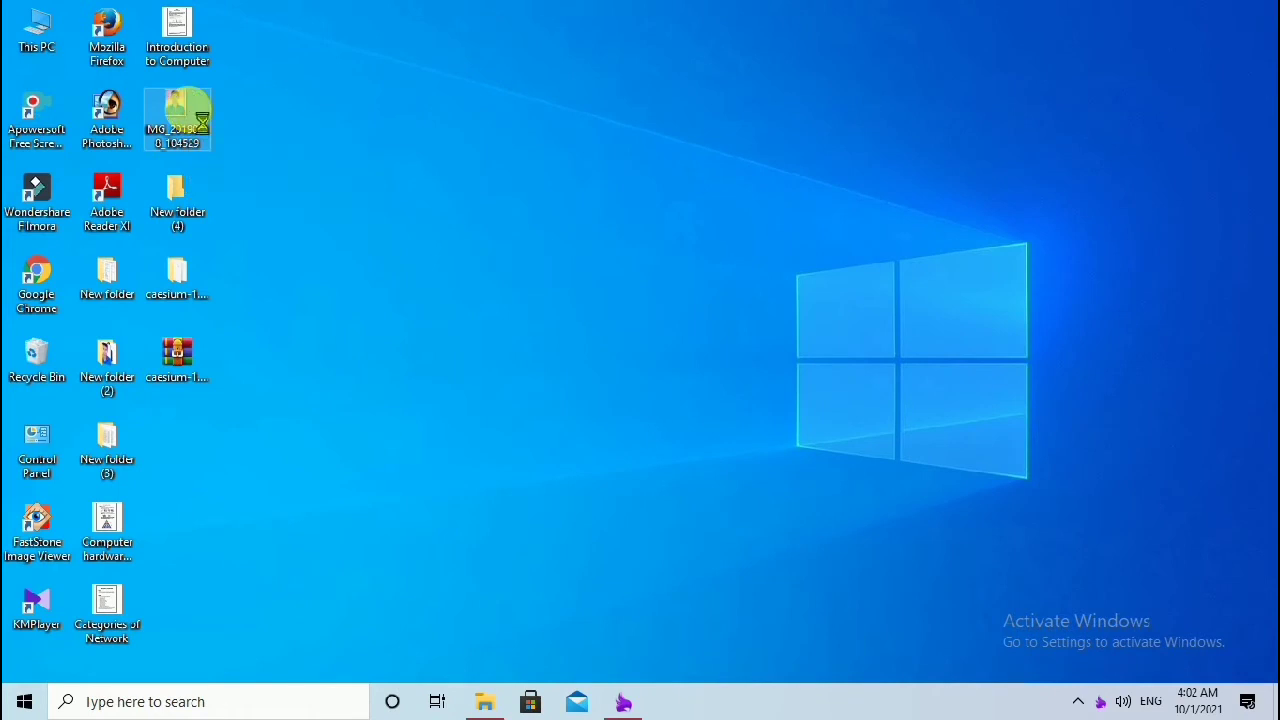
pyautogui.rightClick(182, 112)
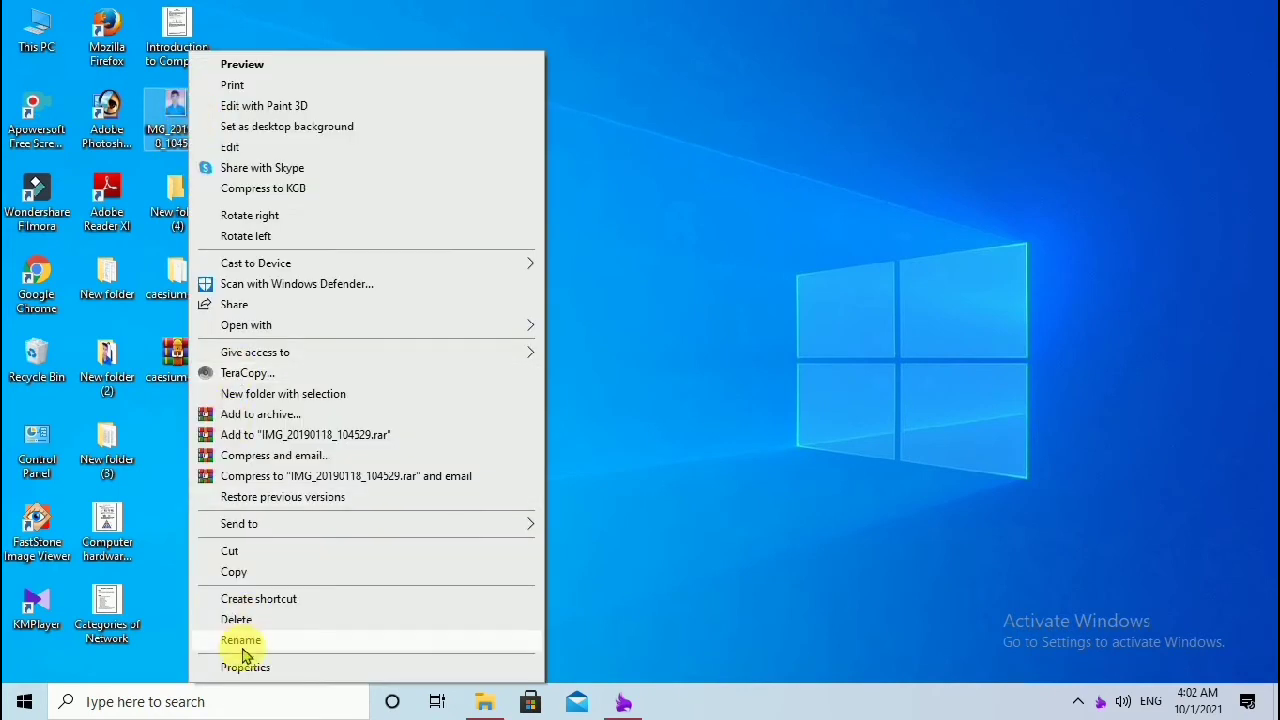
pyautogui.click(240, 667)
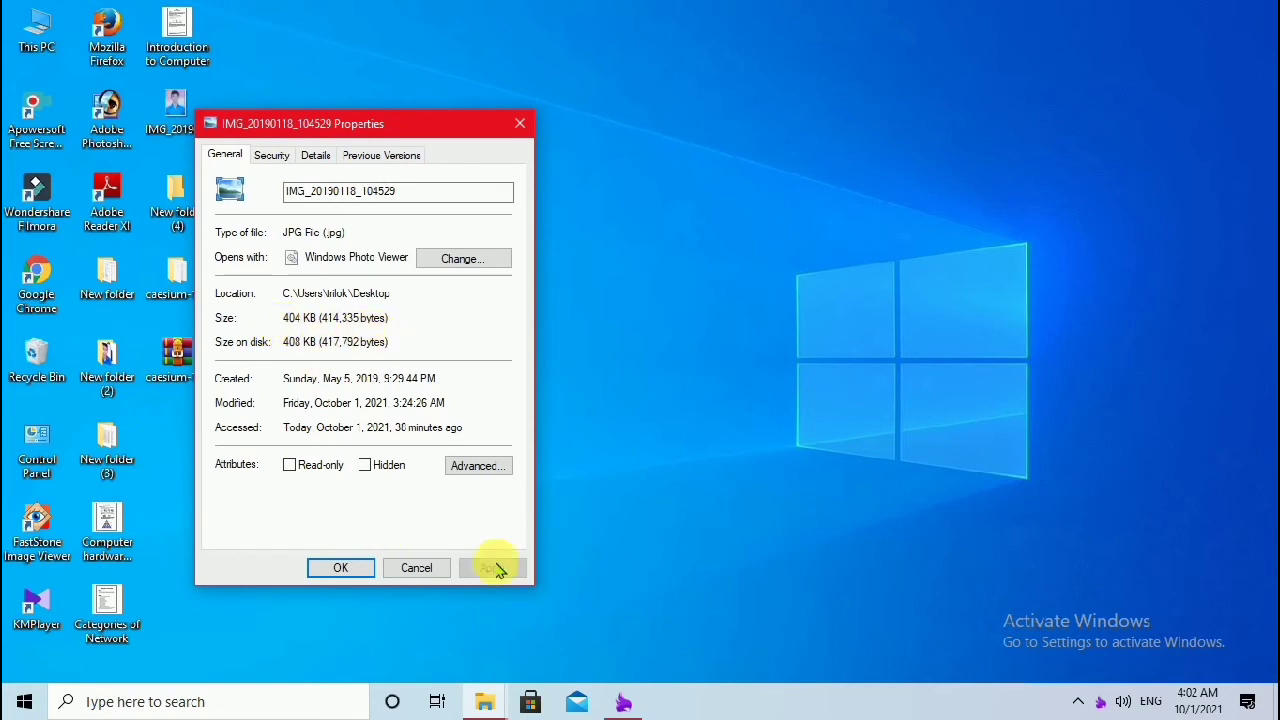
pyautogui.click(425, 568)
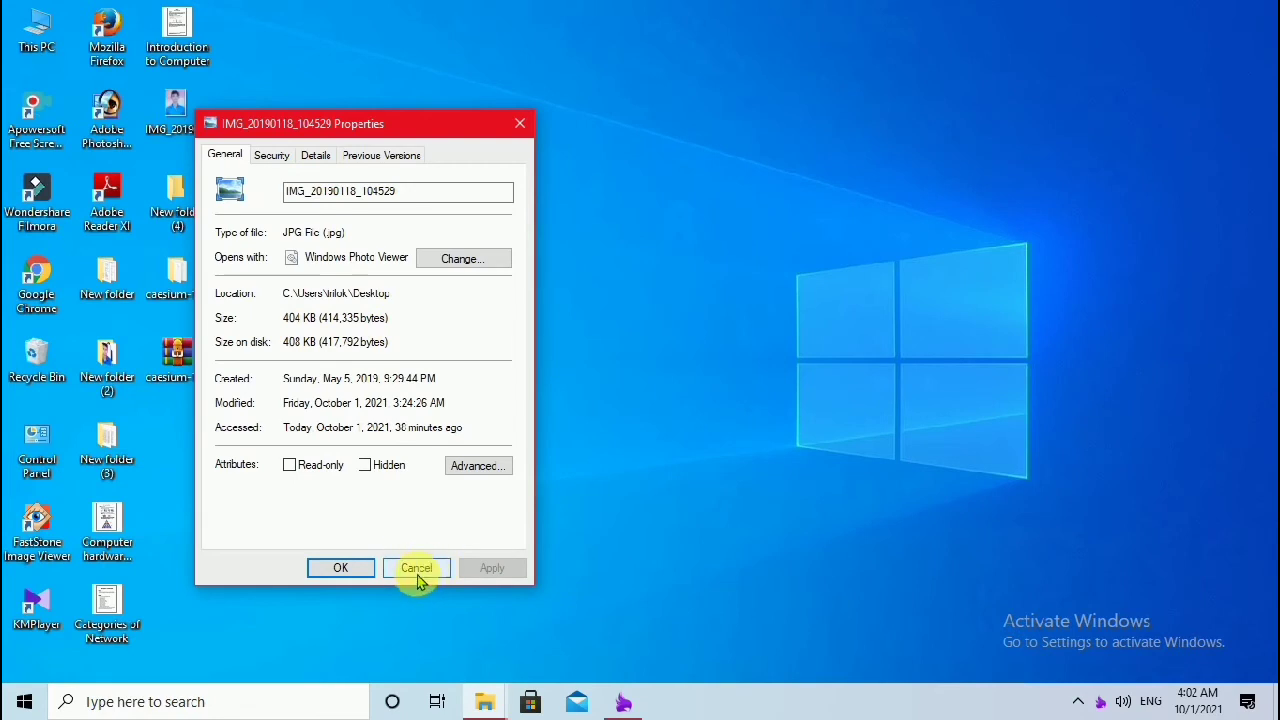
# Step: Return to Caesium and add the picture IMG_20190118_104529 from the Desktop folder to the list
pyautogui.click(622, 703)
pyautogui.moveTo(674, 218); pyautogui.dragTo(618, 66)
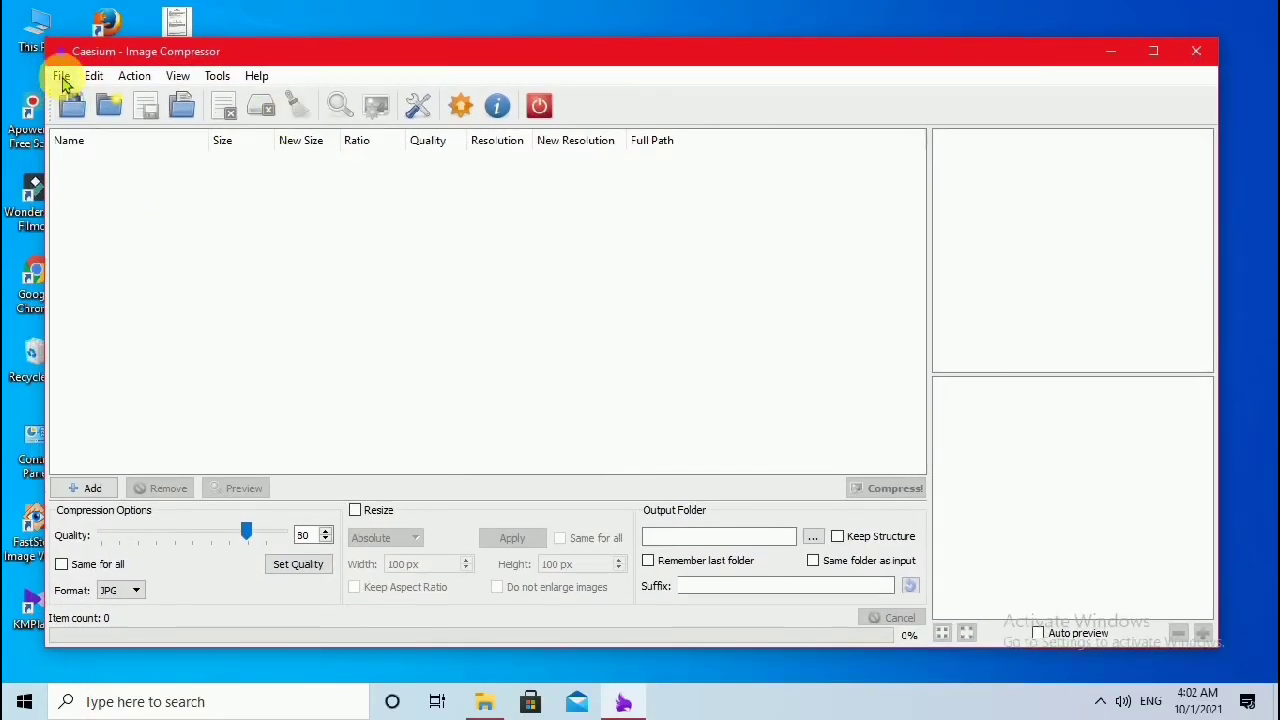
pyautogui.click(62, 78)
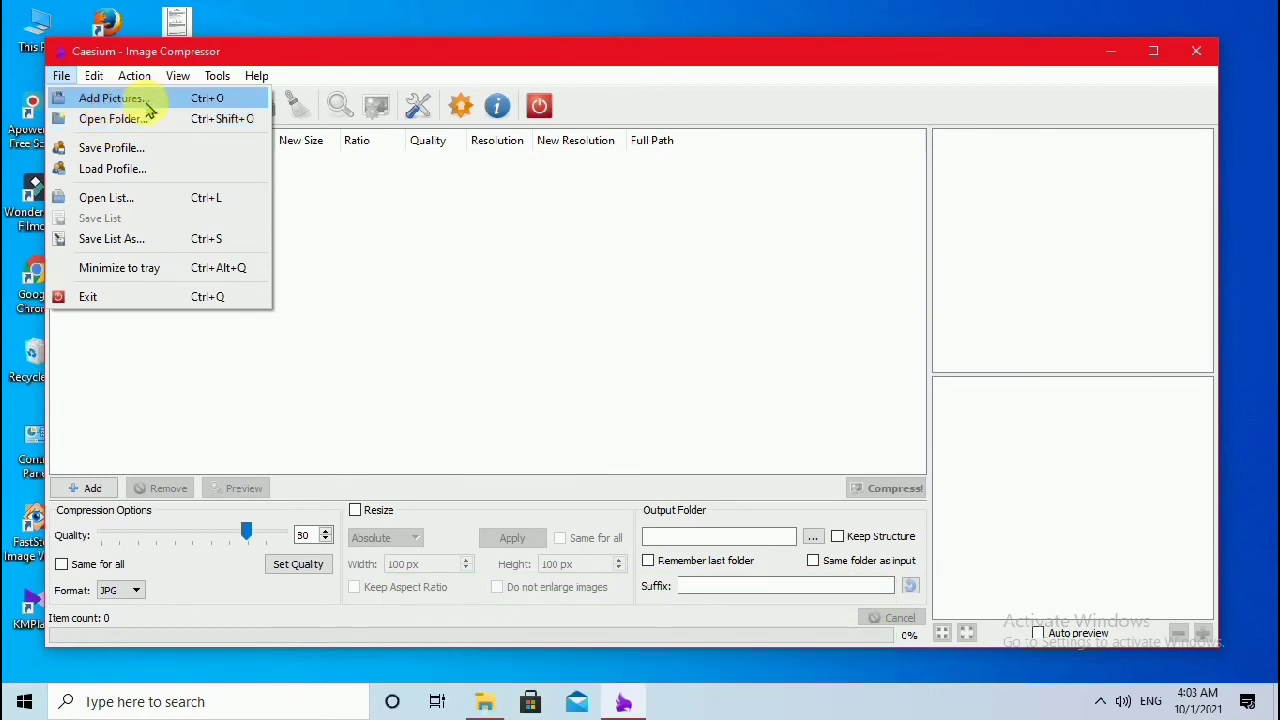
pyautogui.click(93, 104)
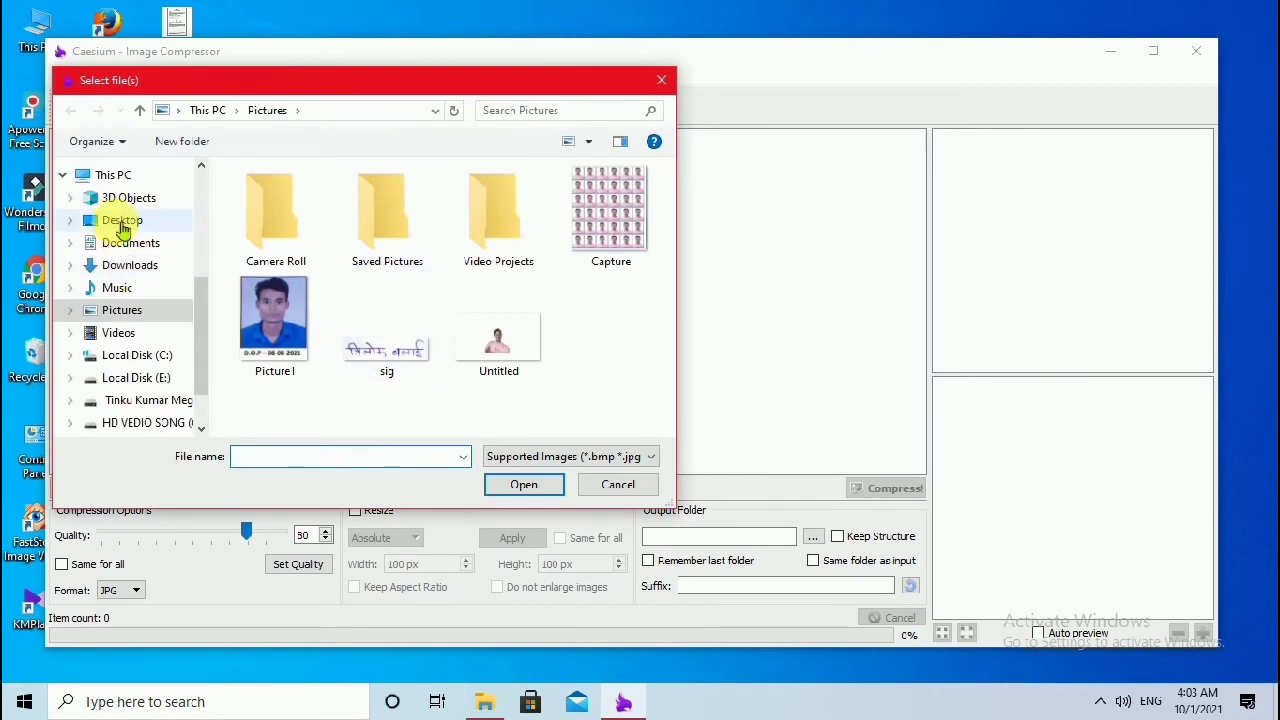
pyautogui.click(121, 222)
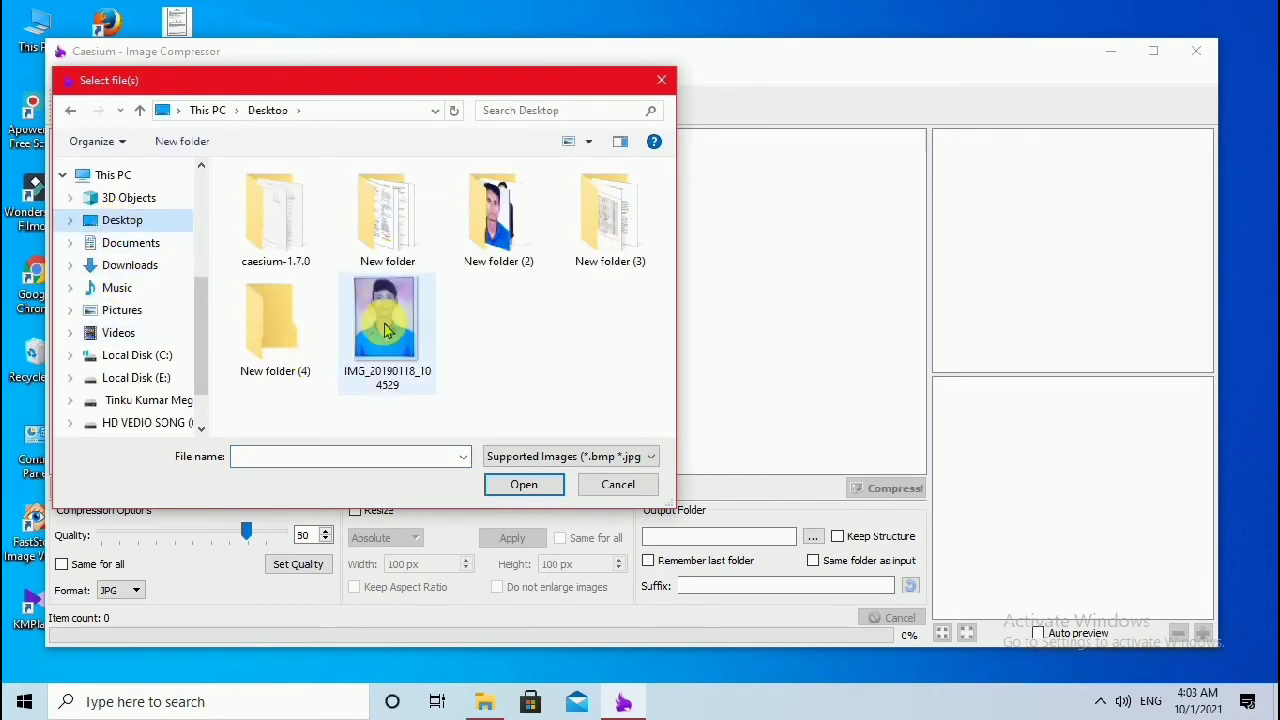
pyautogui.click(386, 330)
pyautogui.click(512, 486)
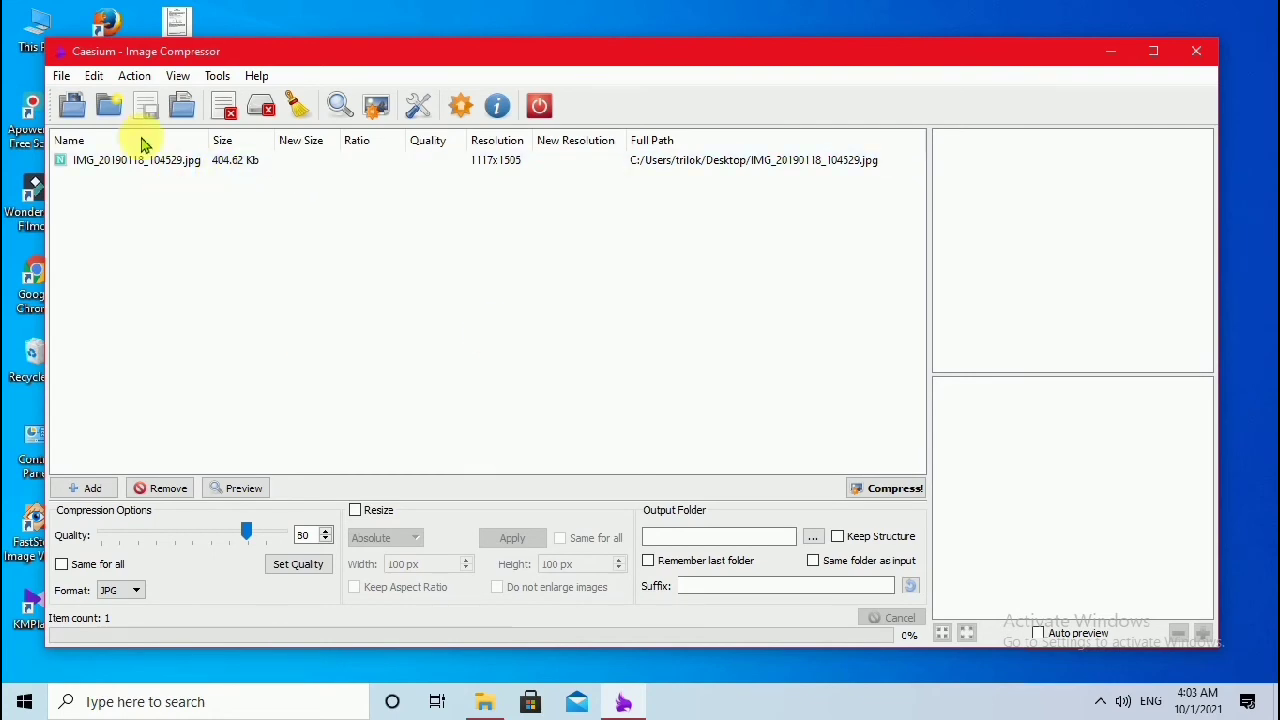
# Step: Select the added picture in the list and inspect the face area in its preview
pyautogui.click(116, 167)
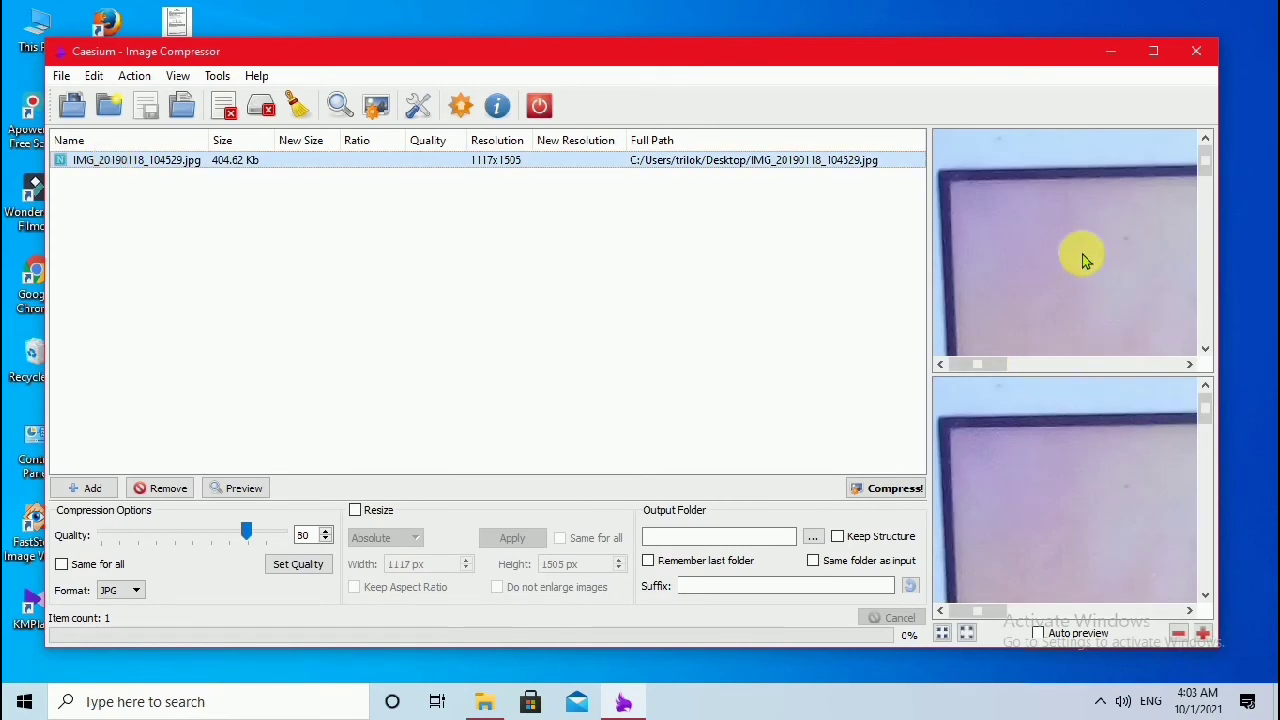
pyautogui.click(977, 368)
pyautogui.moveTo(977, 368); pyautogui.dragTo(1078, 364)
pyautogui.scroll(-3, 1063, 320)
pyautogui.scroll(-5, 1068, 322)
pyautogui.scroll(3, 1080, 300)
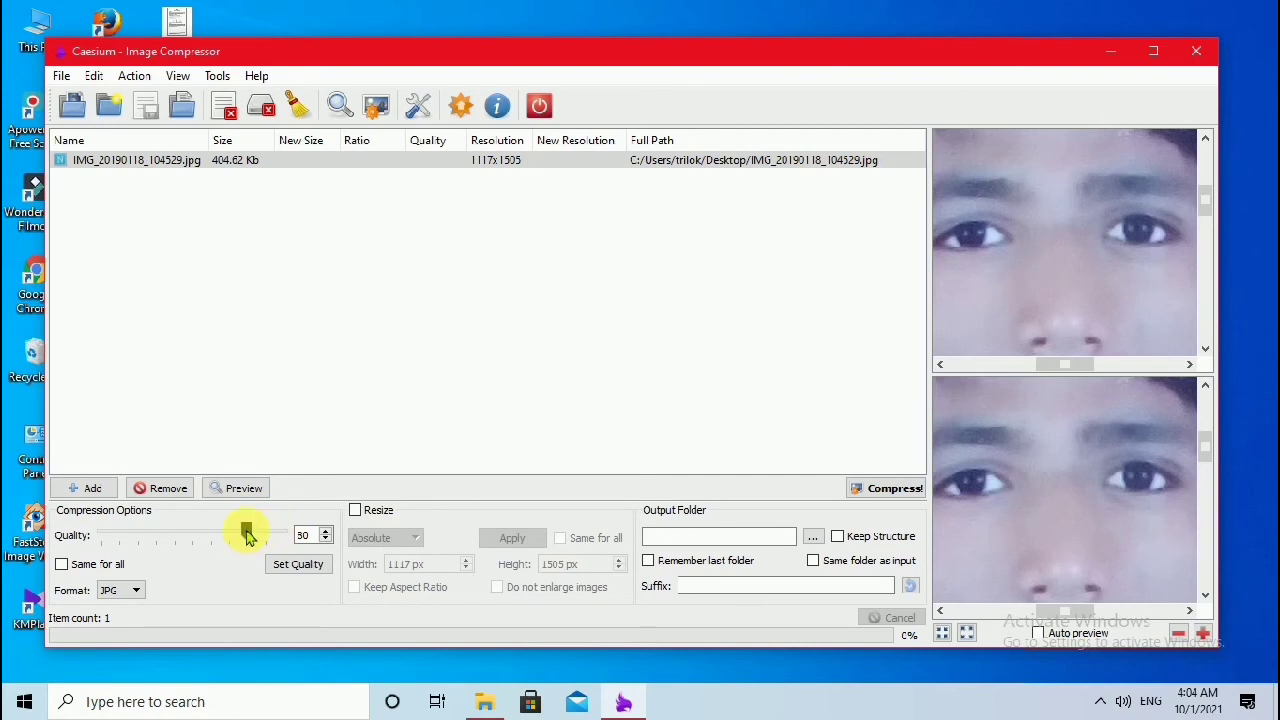
# Step: Set the compression quality to 20 and keep JPG as the output format
pyautogui.moveTo(246, 533); pyautogui.dragTo(137, 540)
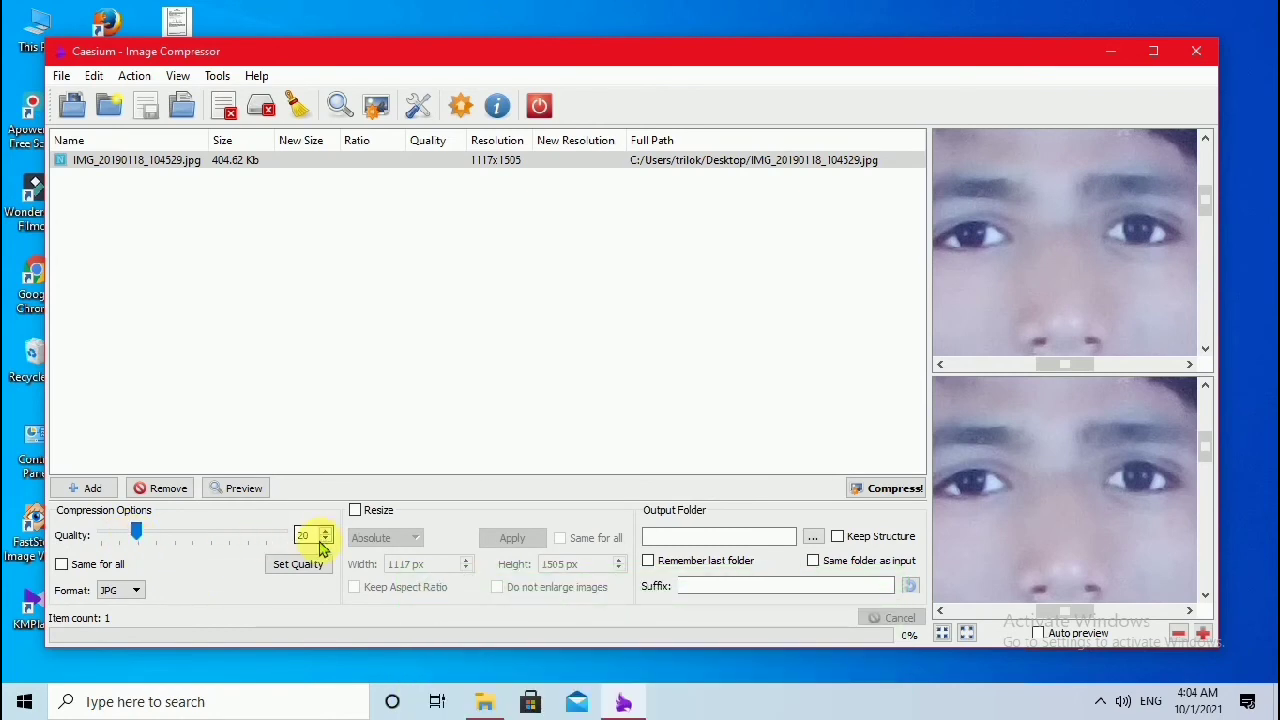
pyautogui.click(136, 591)
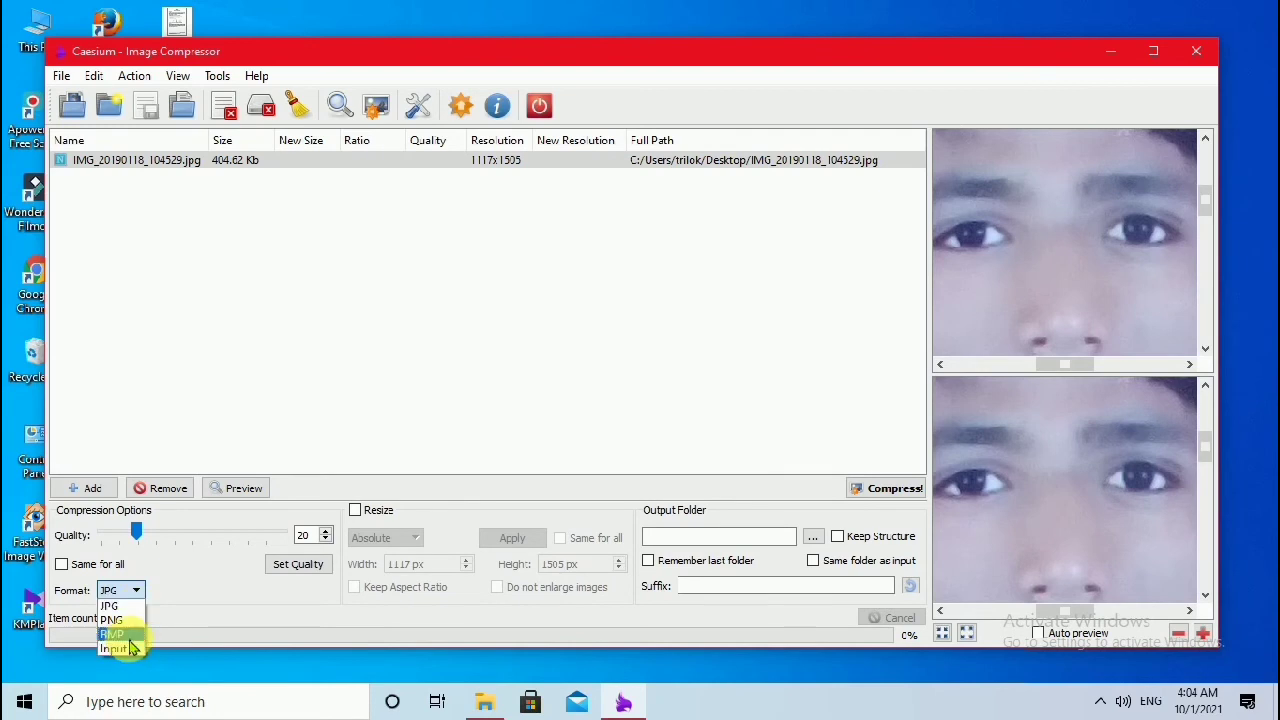
pyautogui.click(194, 617)
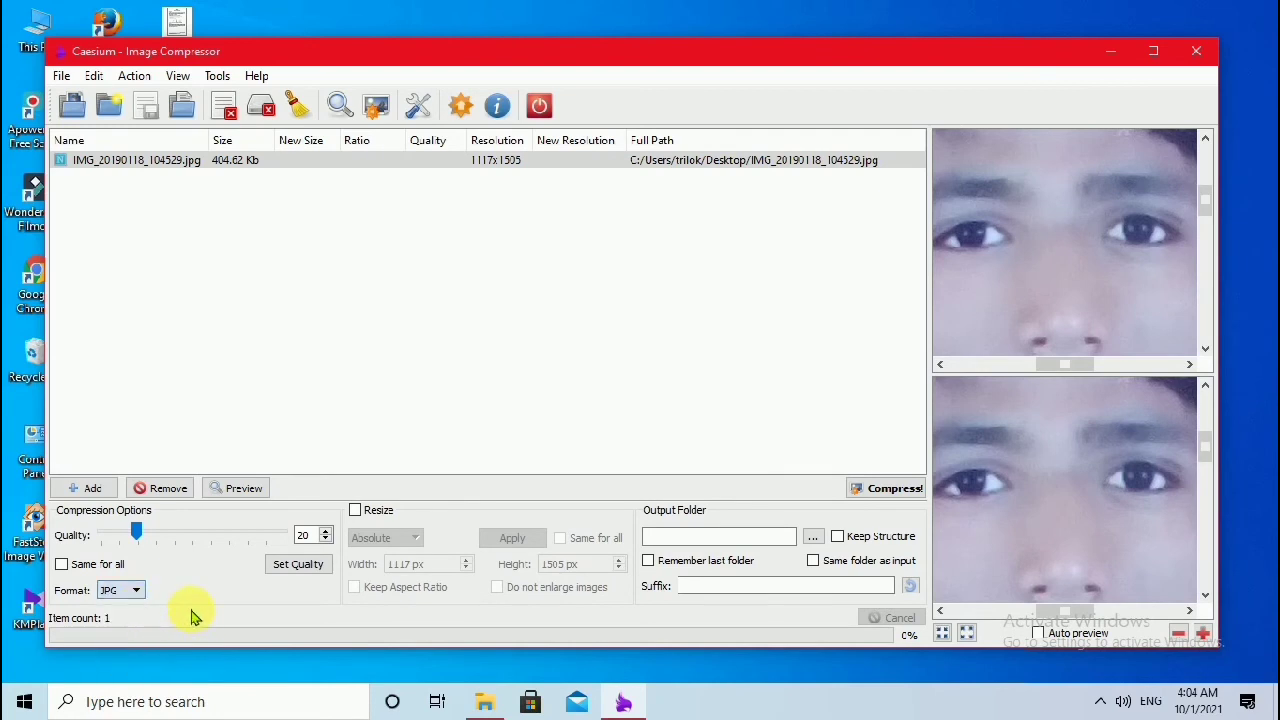
# Step: Enable resizing and apply an absolute size of 600 px width by 720 px height to the picture
pyautogui.click(355, 511)
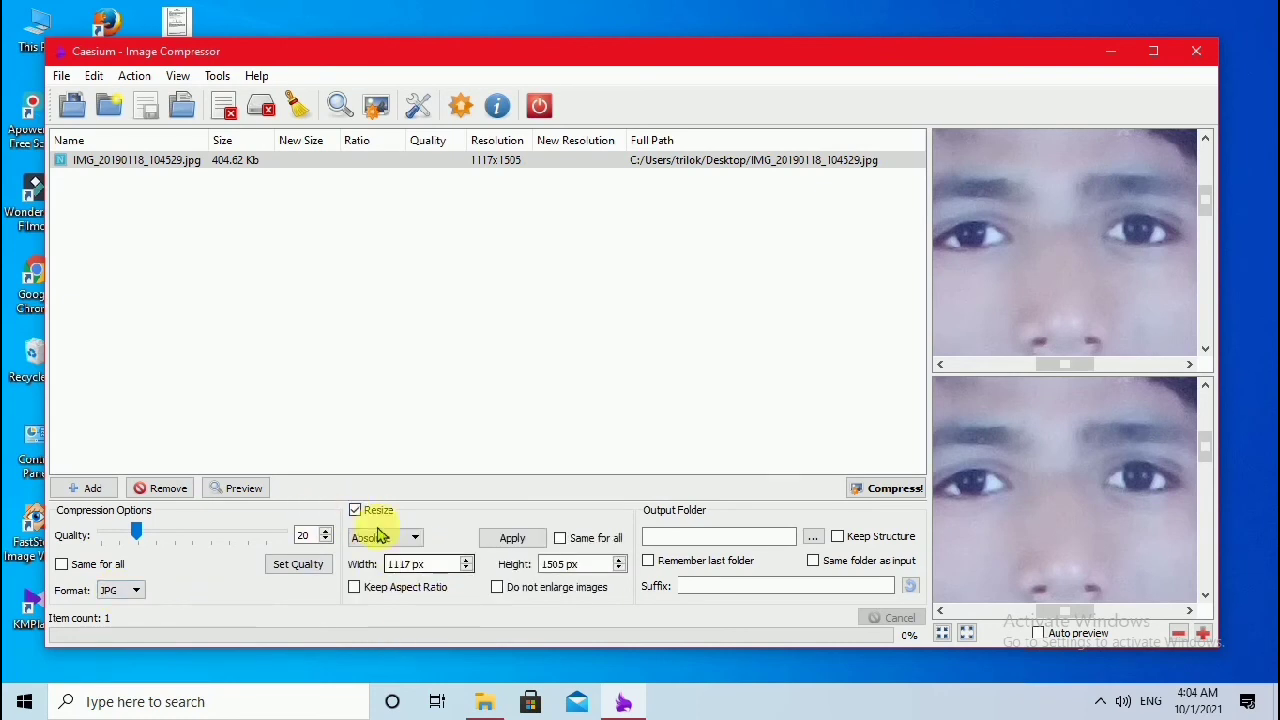
pyautogui.moveTo(446, 566); pyautogui.dragTo(360, 590)
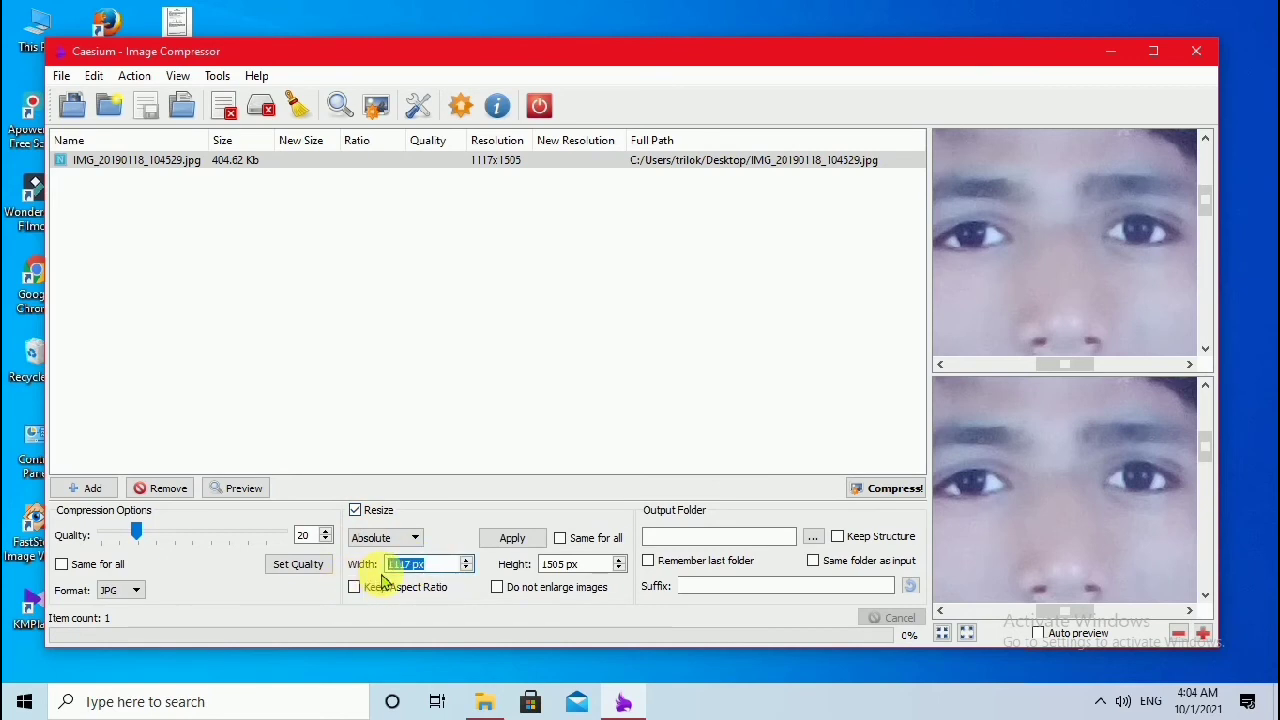
pyautogui.write('600')
pyautogui.moveTo(582, 565); pyautogui.dragTo(497, 581)
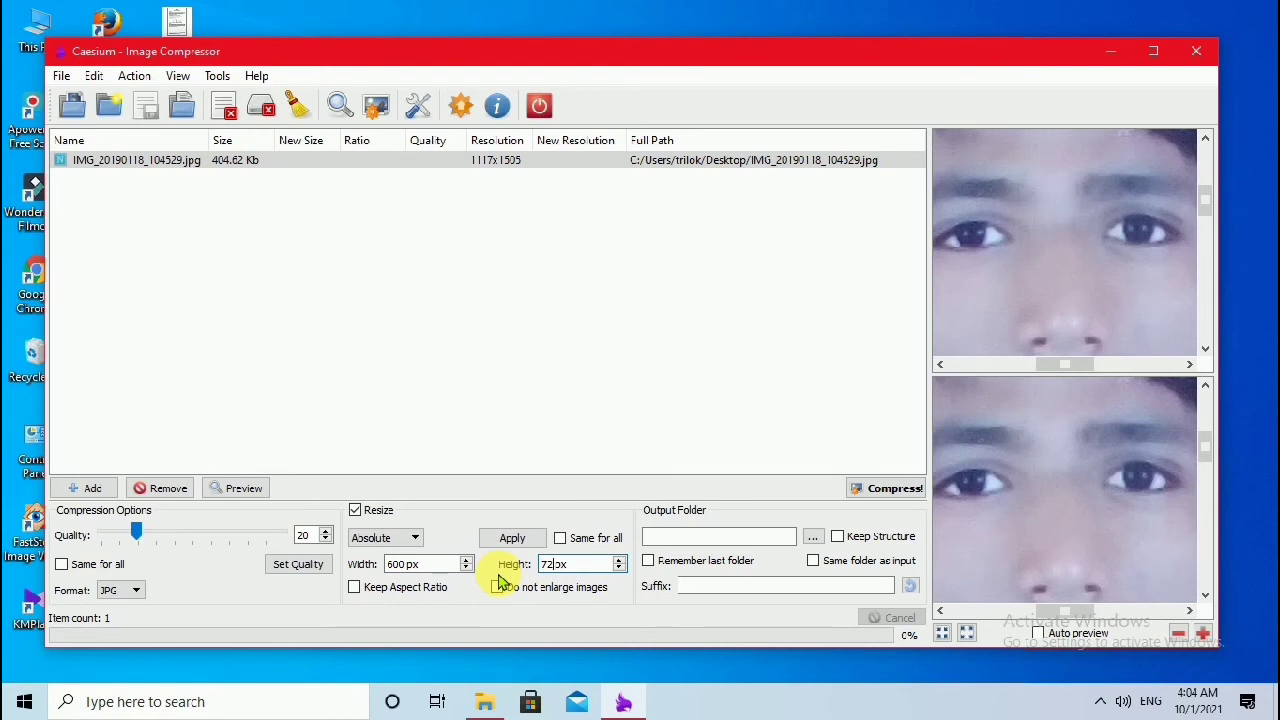
pyautogui.write('720')
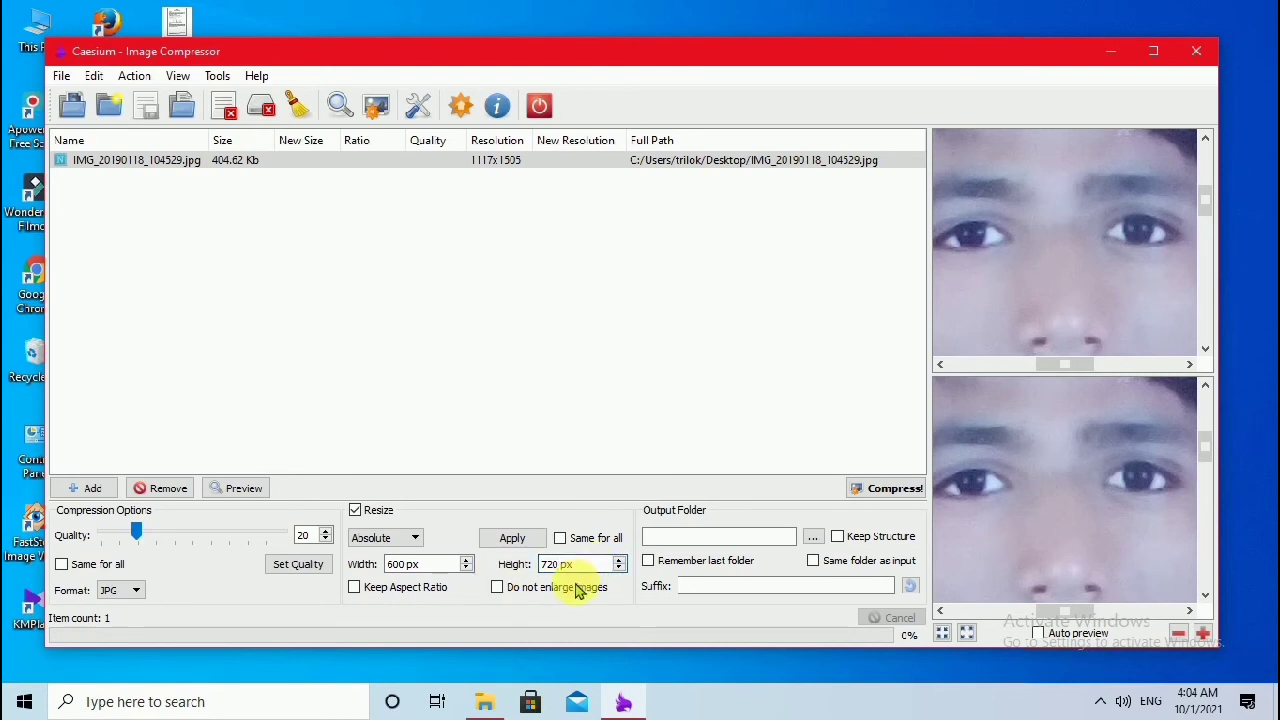
pyautogui.click(529, 546)
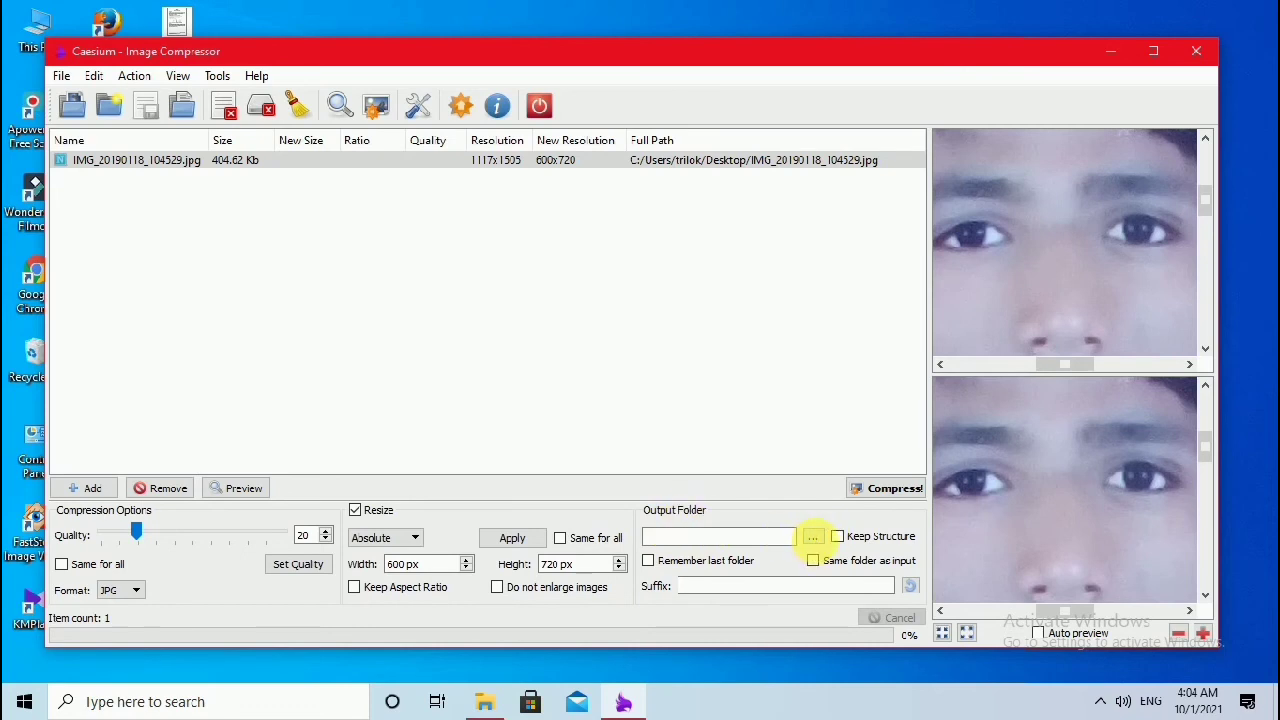
# Step: Set the output folder to New folder (4) on the Desktop
pyautogui.click(812, 537)
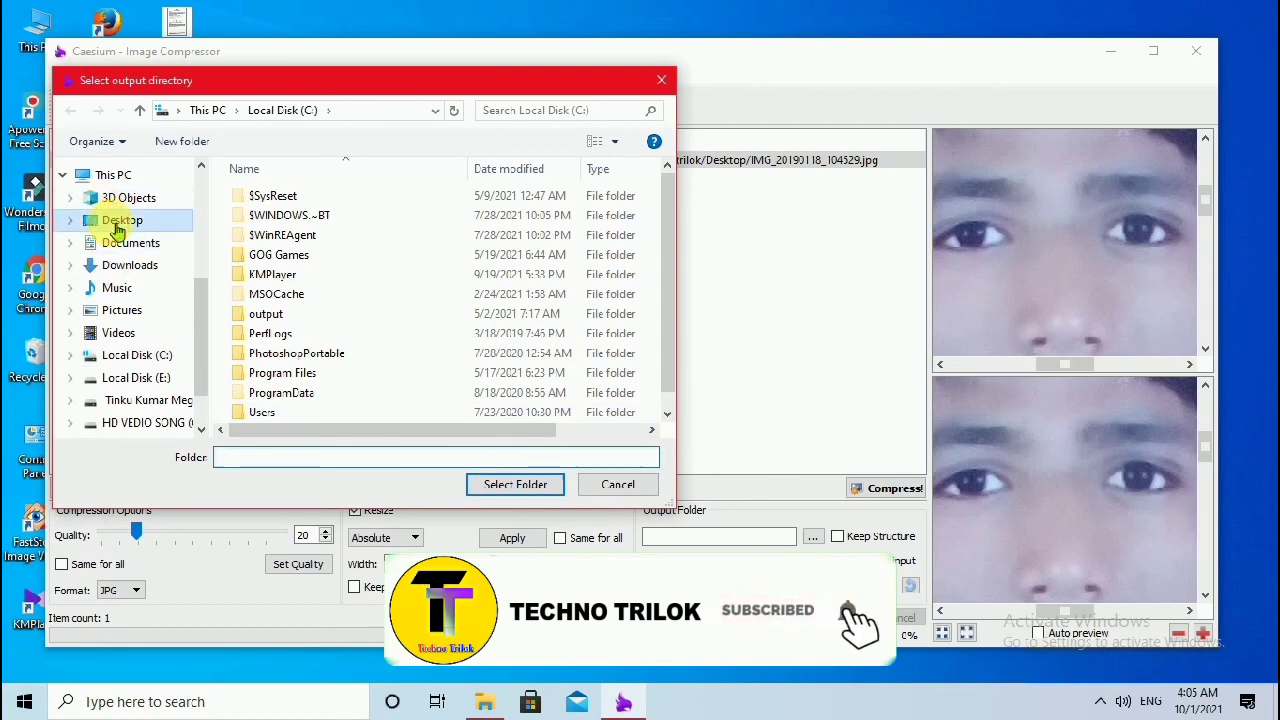
pyautogui.click(112, 219)
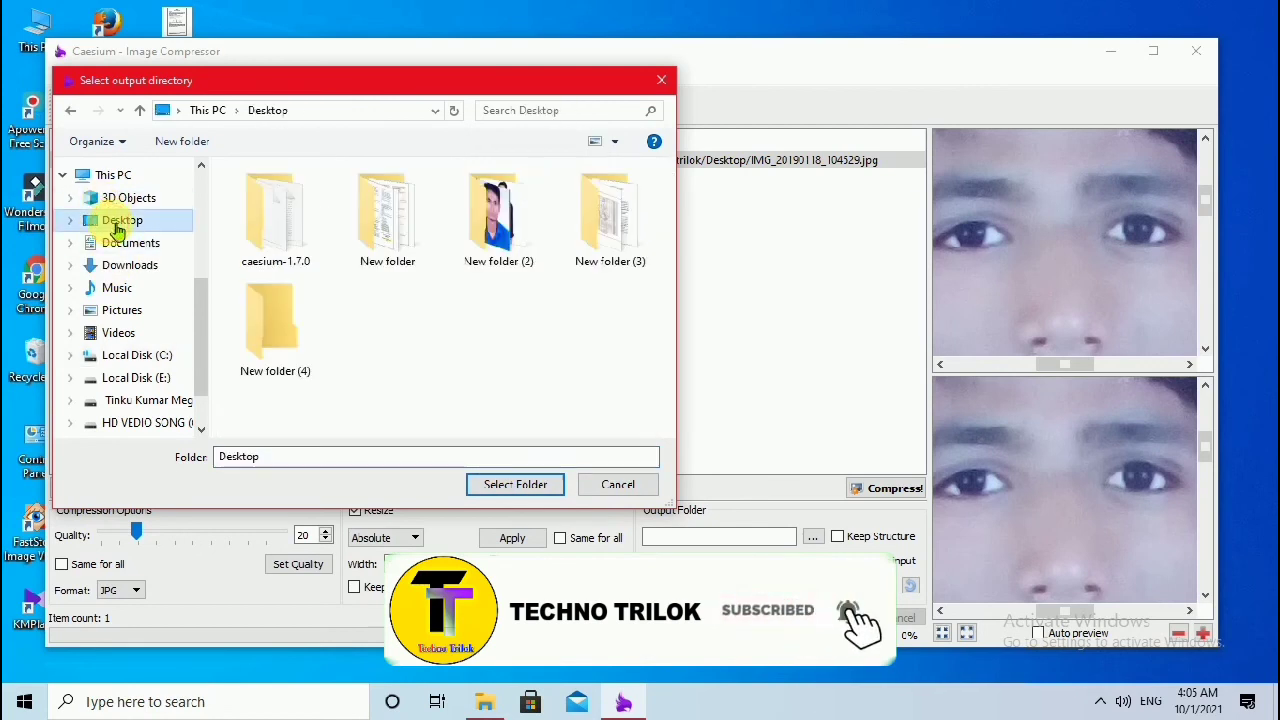
pyautogui.click(291, 365)
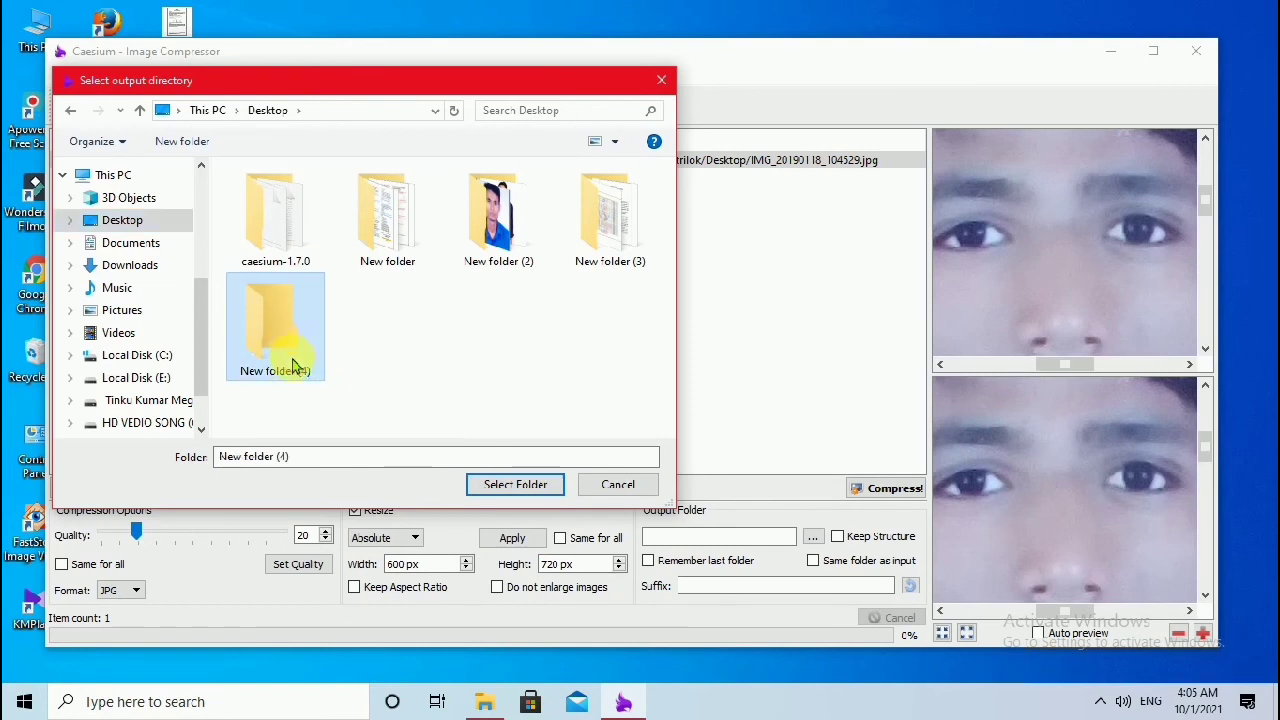
pyautogui.doubleClick(293, 366)
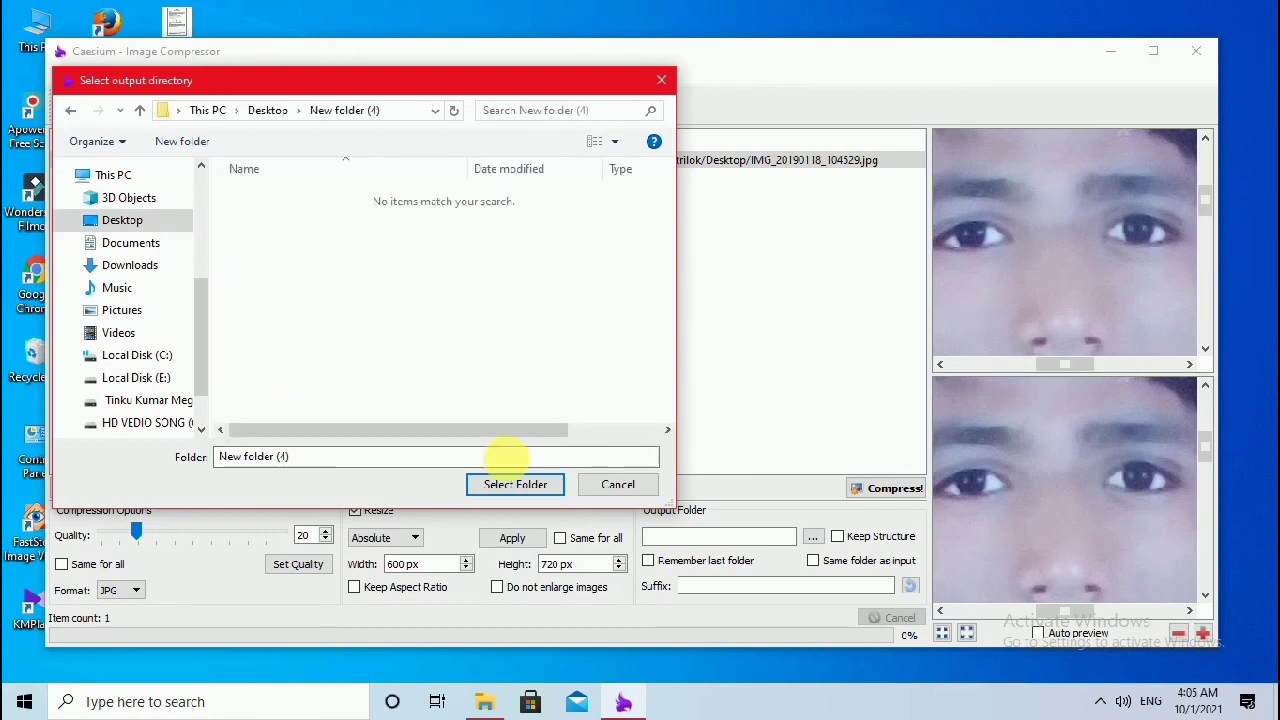
pyautogui.click(498, 488)
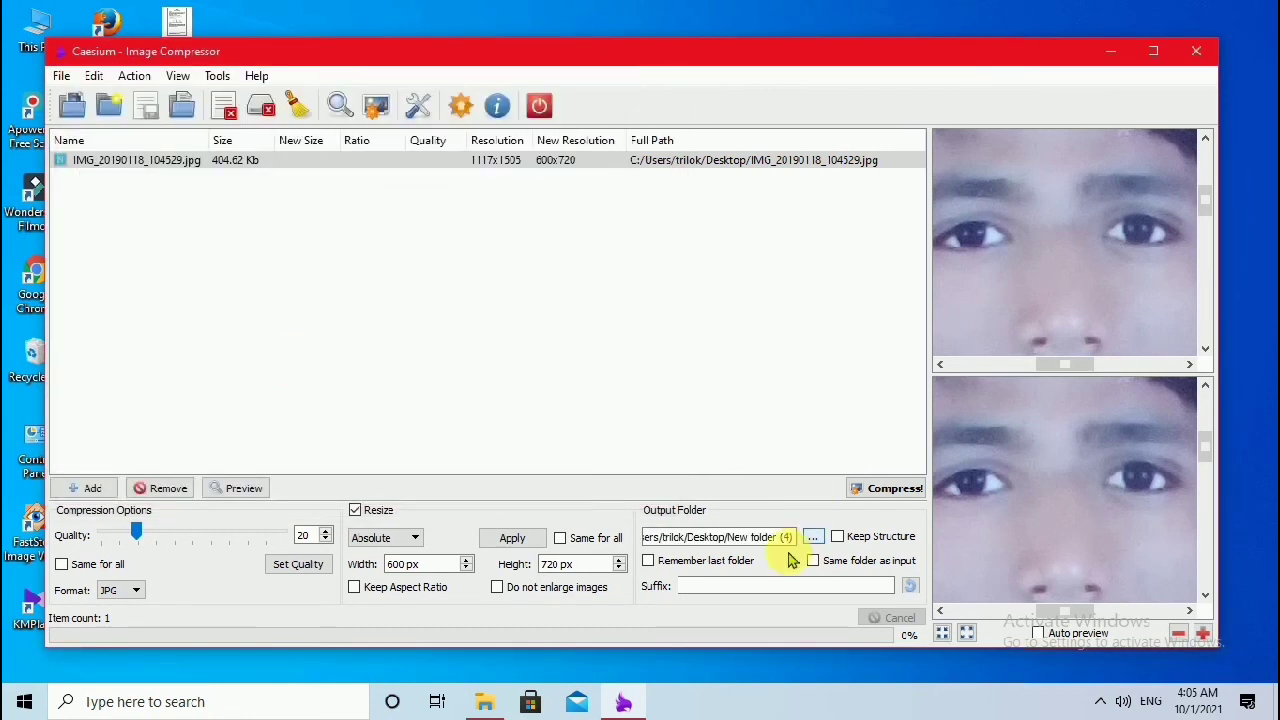
# Step: Compress the listed picture and dismiss the completion message
pyautogui.click(896, 490)
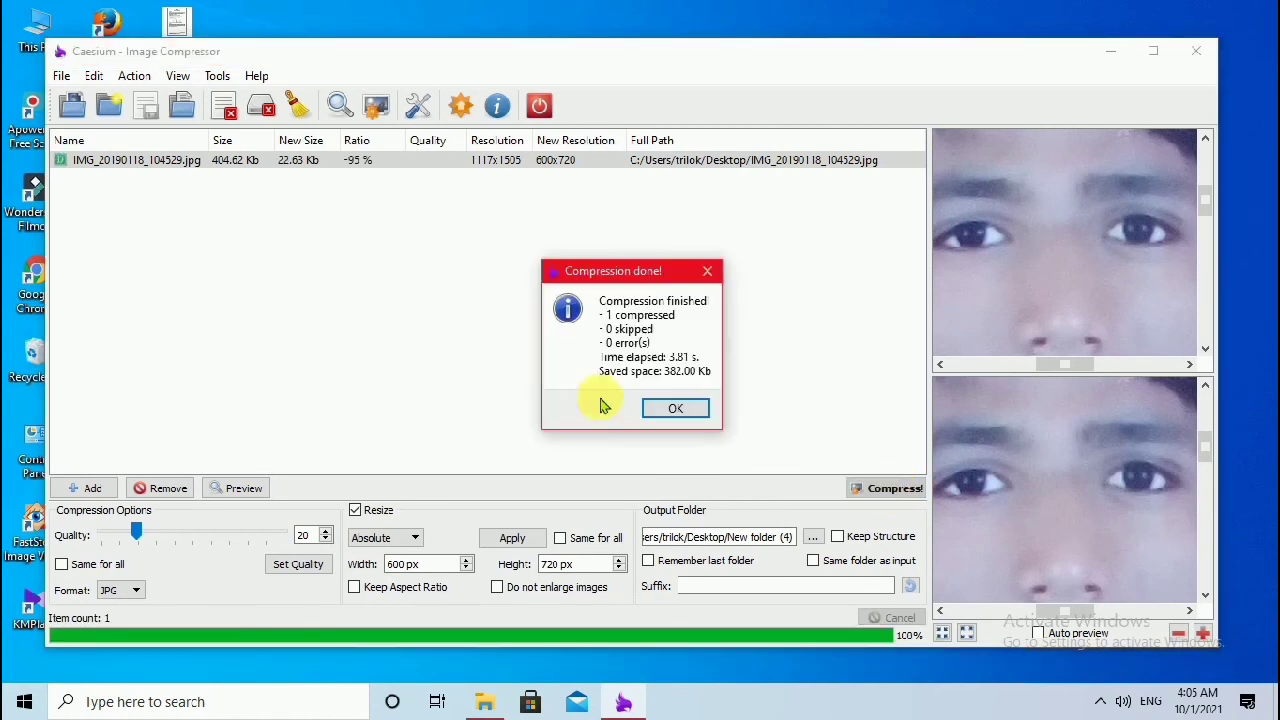
pyautogui.moveTo(618, 280); pyautogui.dragTo(557, 273)
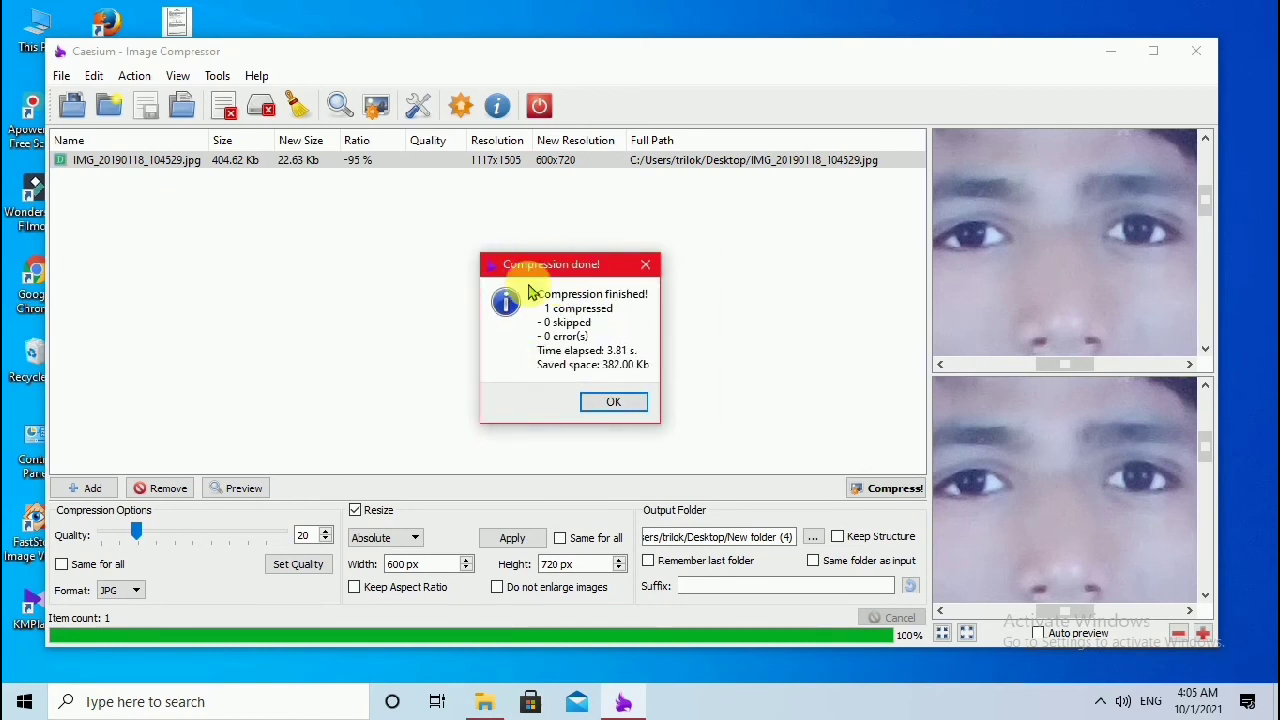
pyautogui.click(607, 405)
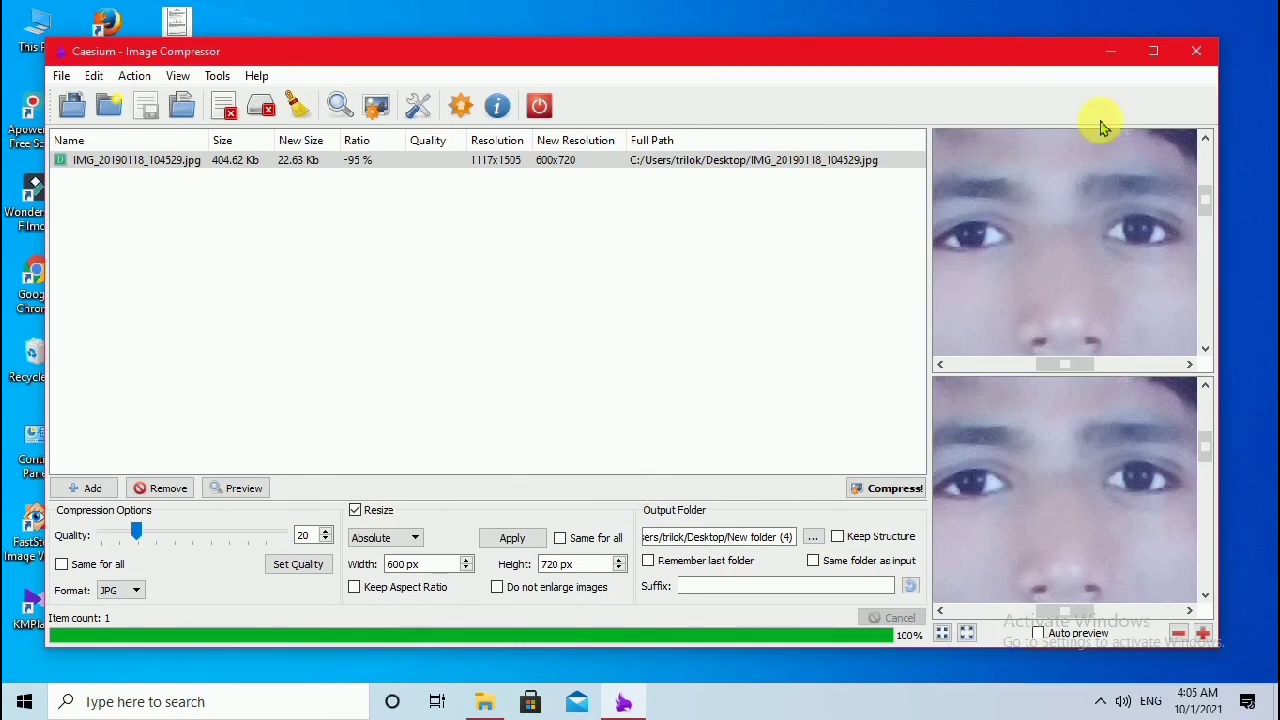
# Step: Minimize Caesium, open New folder (4) from the desktop and view the compressed picture IMG_20190118_104529
pyautogui.click(1113, 54)
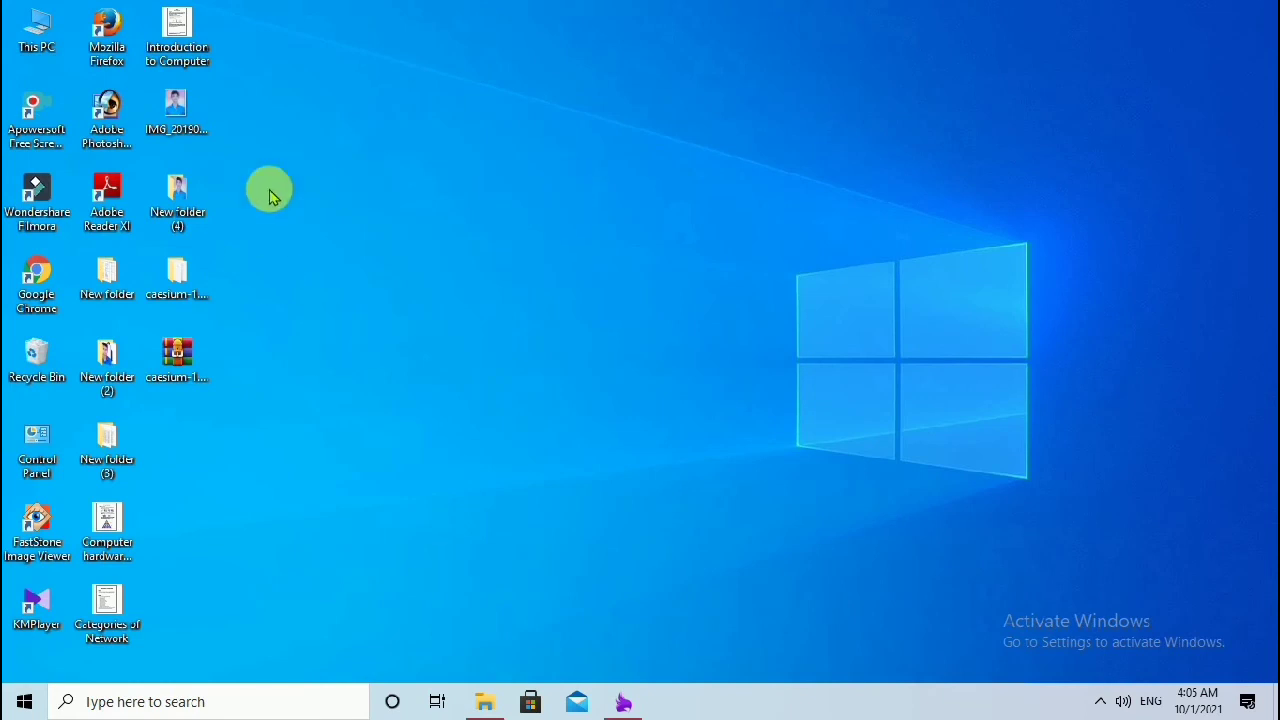
pyautogui.doubleClick(186, 207)
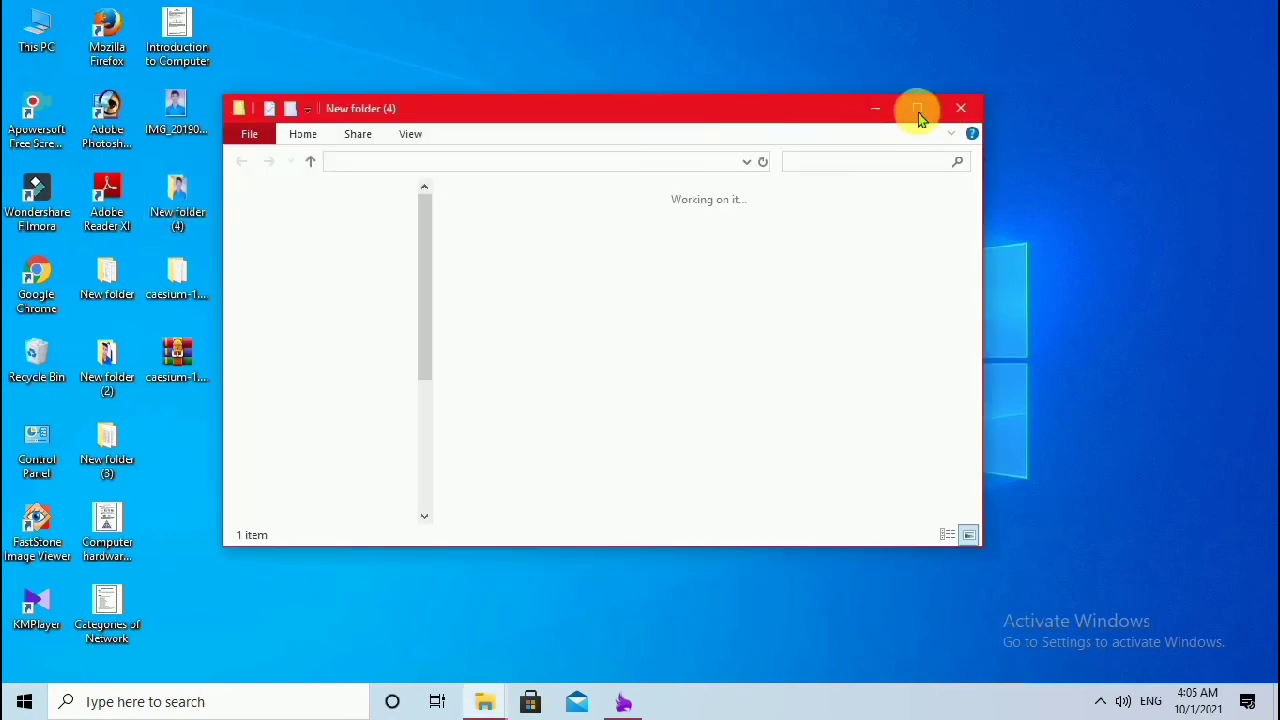
pyautogui.click(918, 110)
pyautogui.click(268, 131)
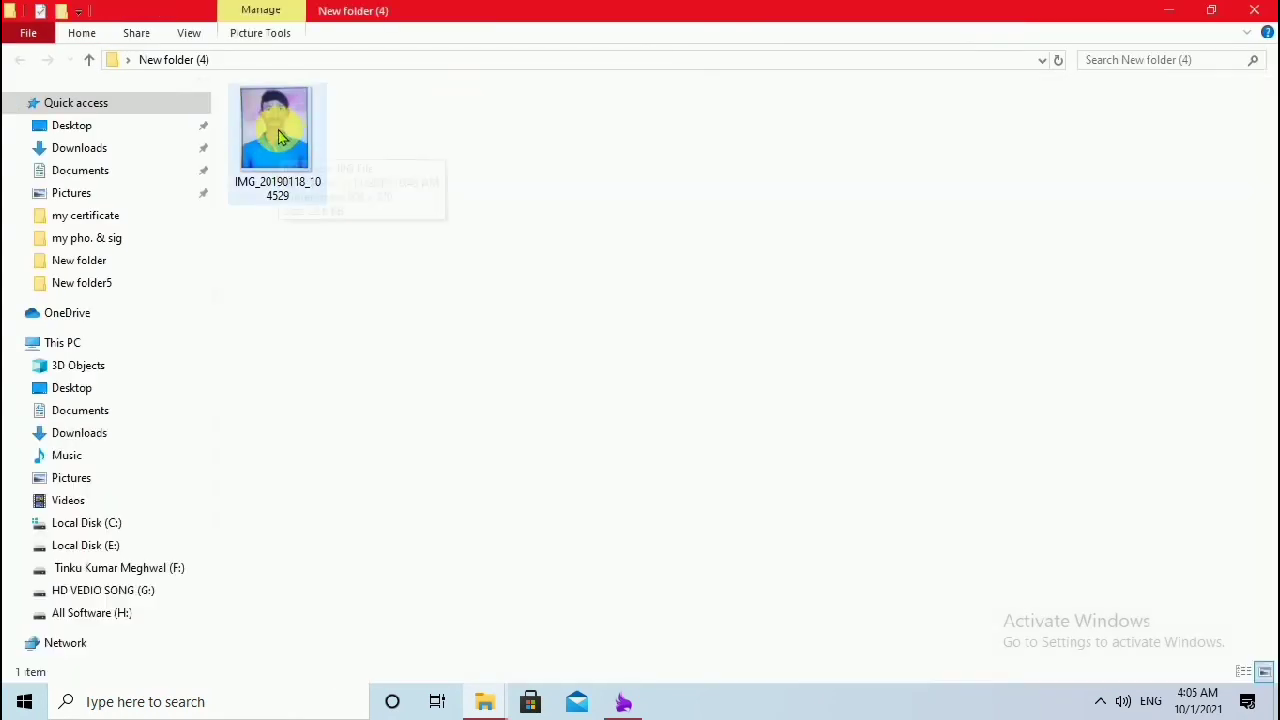
pyautogui.doubleClick(283, 139)
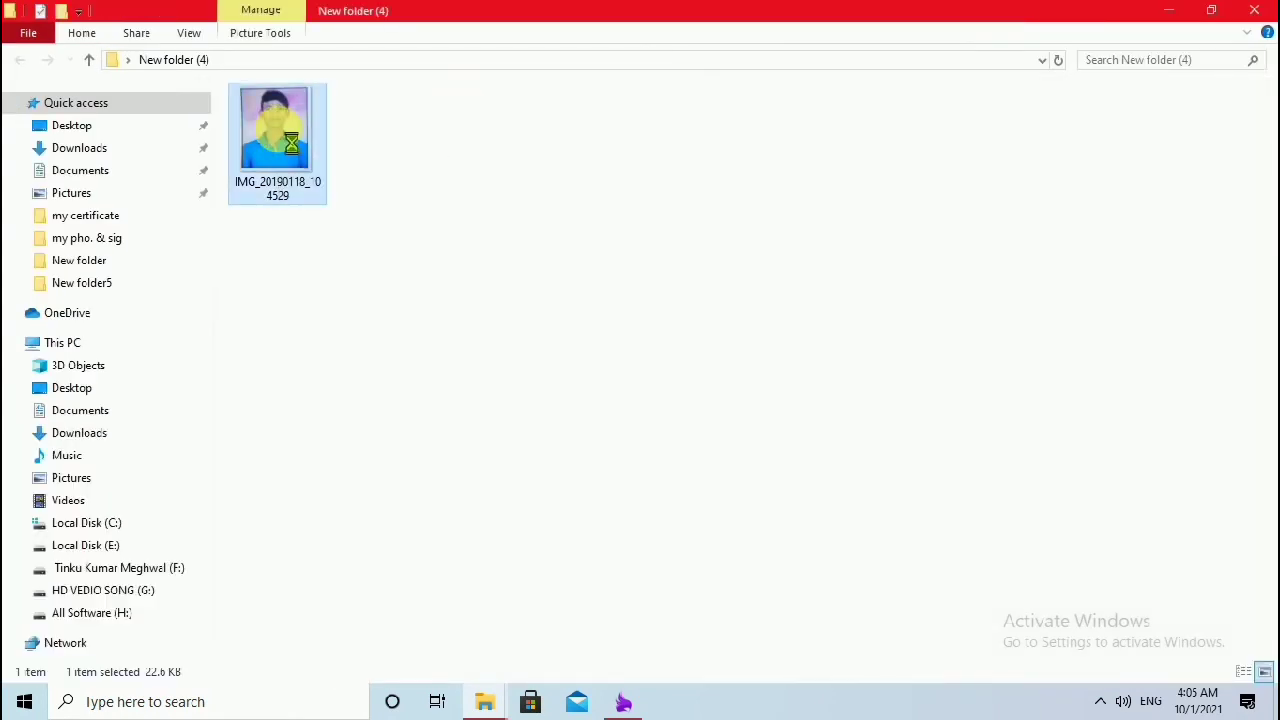
# Step: Check the compressed picture's file size in its properties
pyautogui.rightClick(286, 292)
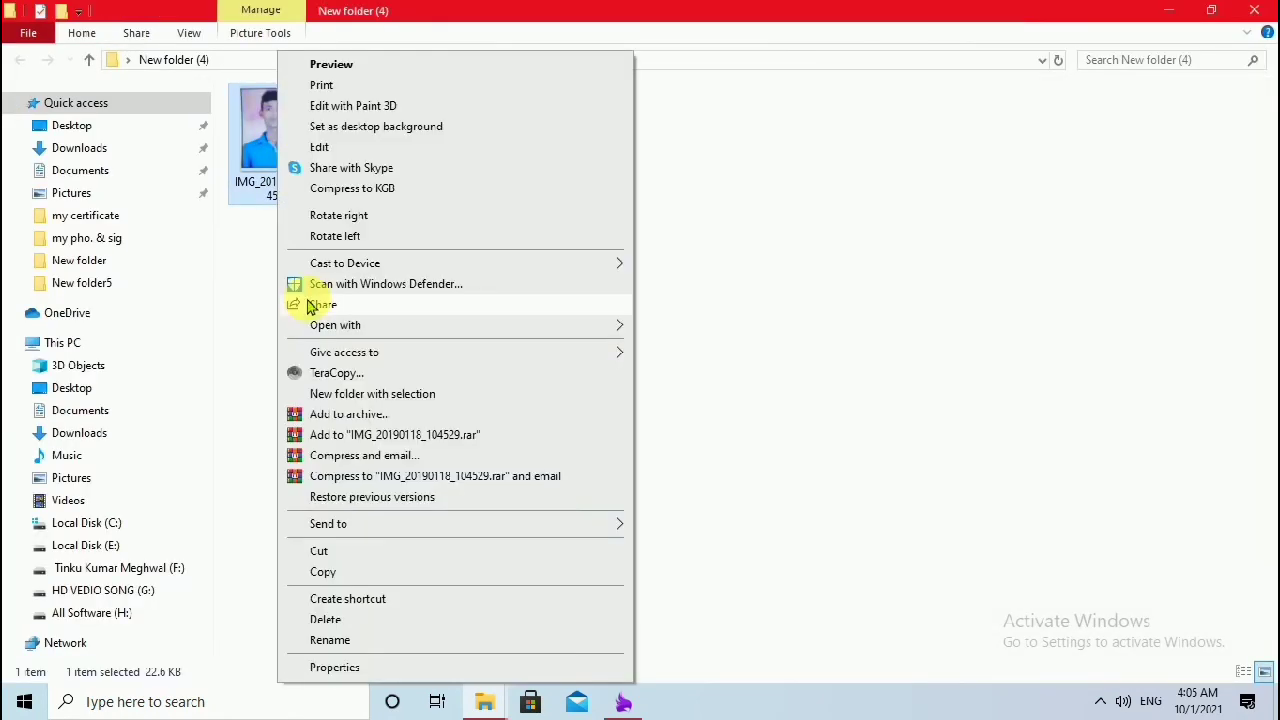
pyautogui.click(330, 668)
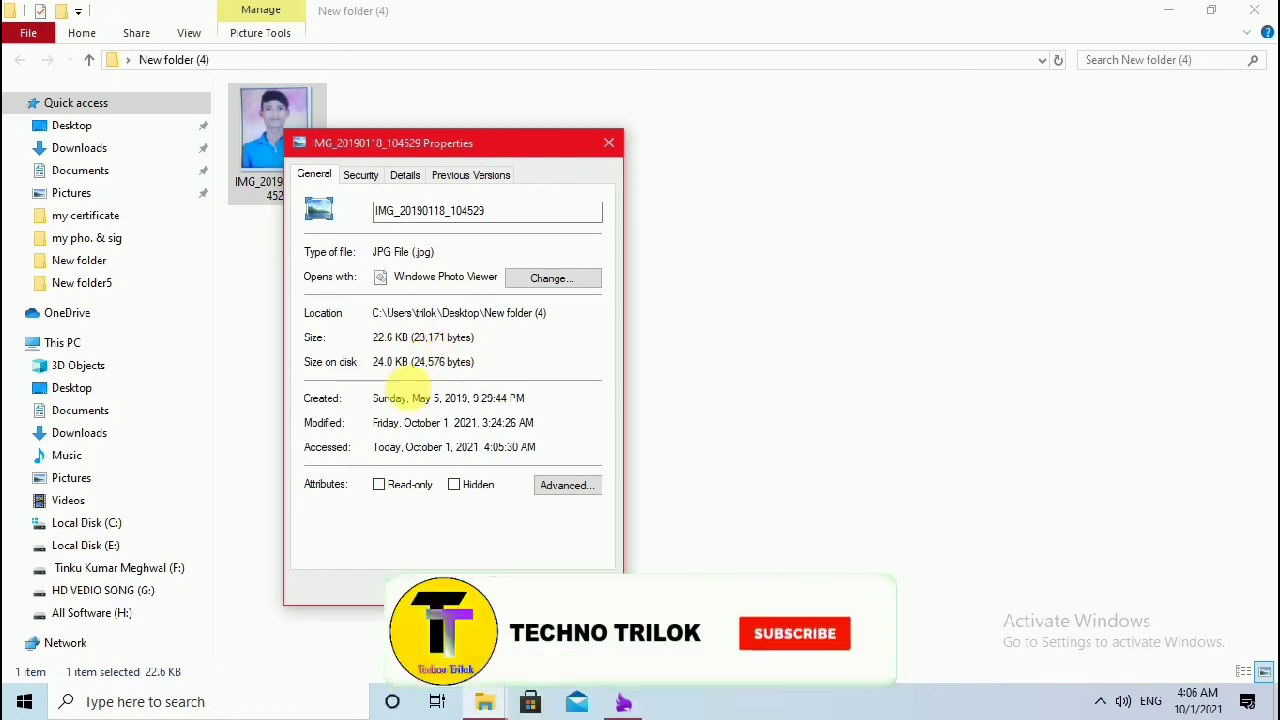
pyautogui.click(608, 143)
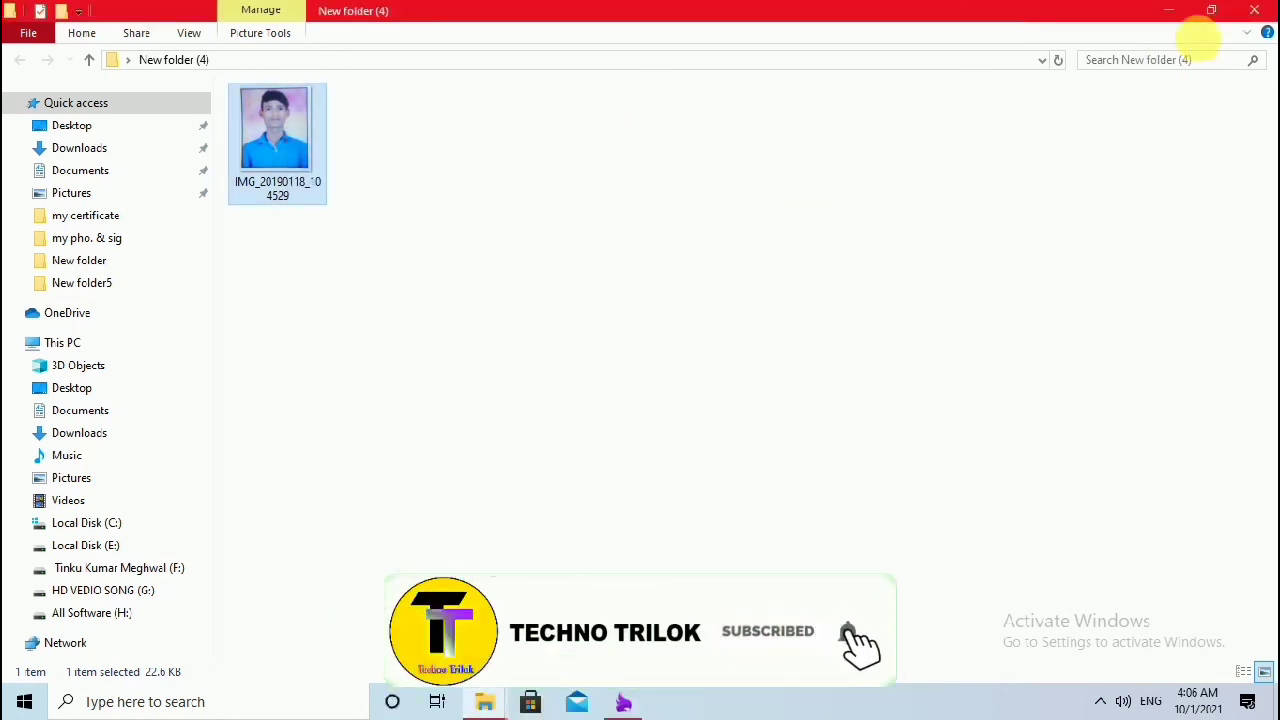
# Step: Restore and move the folder window aside, view the original desktop picture and check its file size in its properties
pyautogui.click(1211, 10)
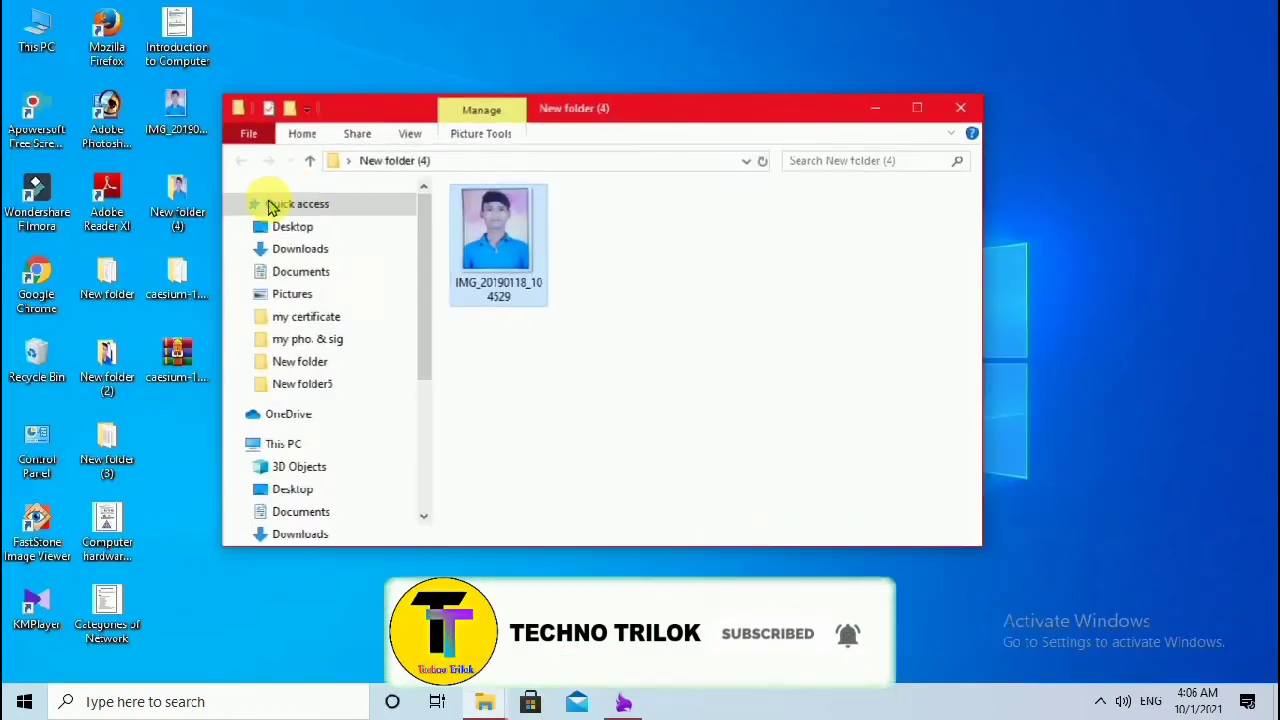
pyautogui.click(168, 112)
pyautogui.moveTo(674, 120); pyautogui.dragTo(813, 110)
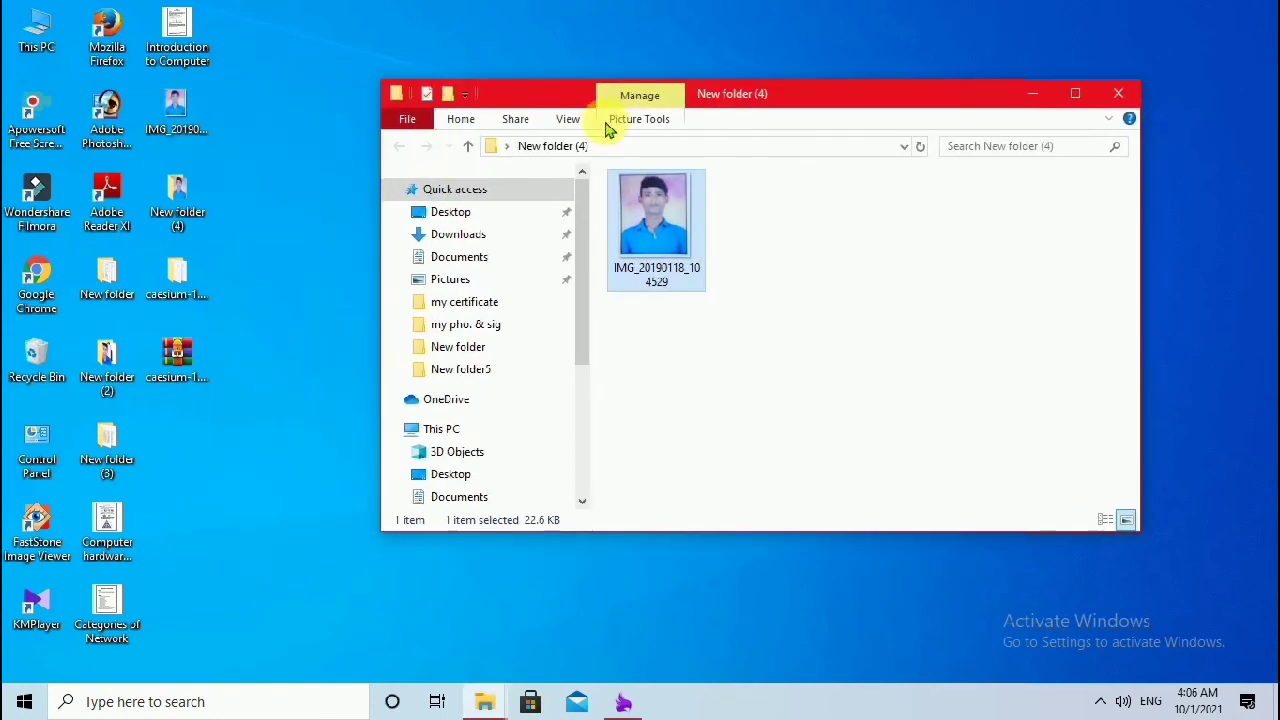
pyautogui.click(178, 112)
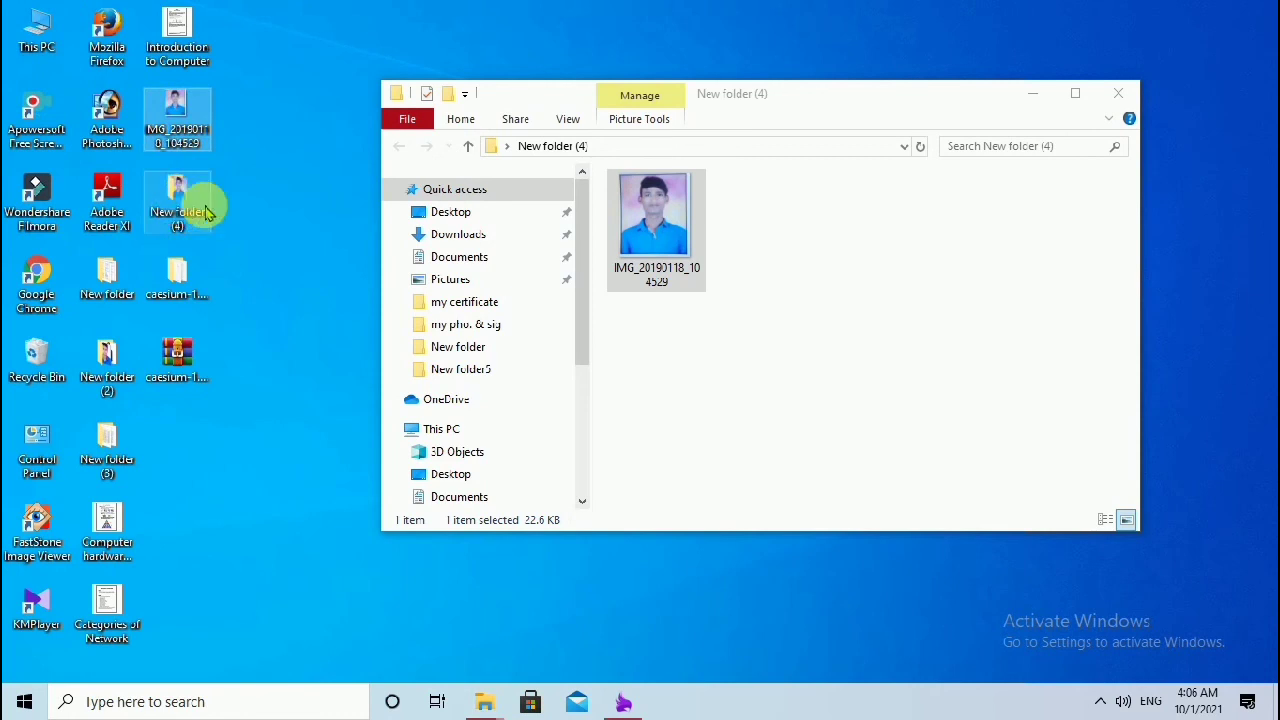
pyautogui.doubleClick(176, 105)
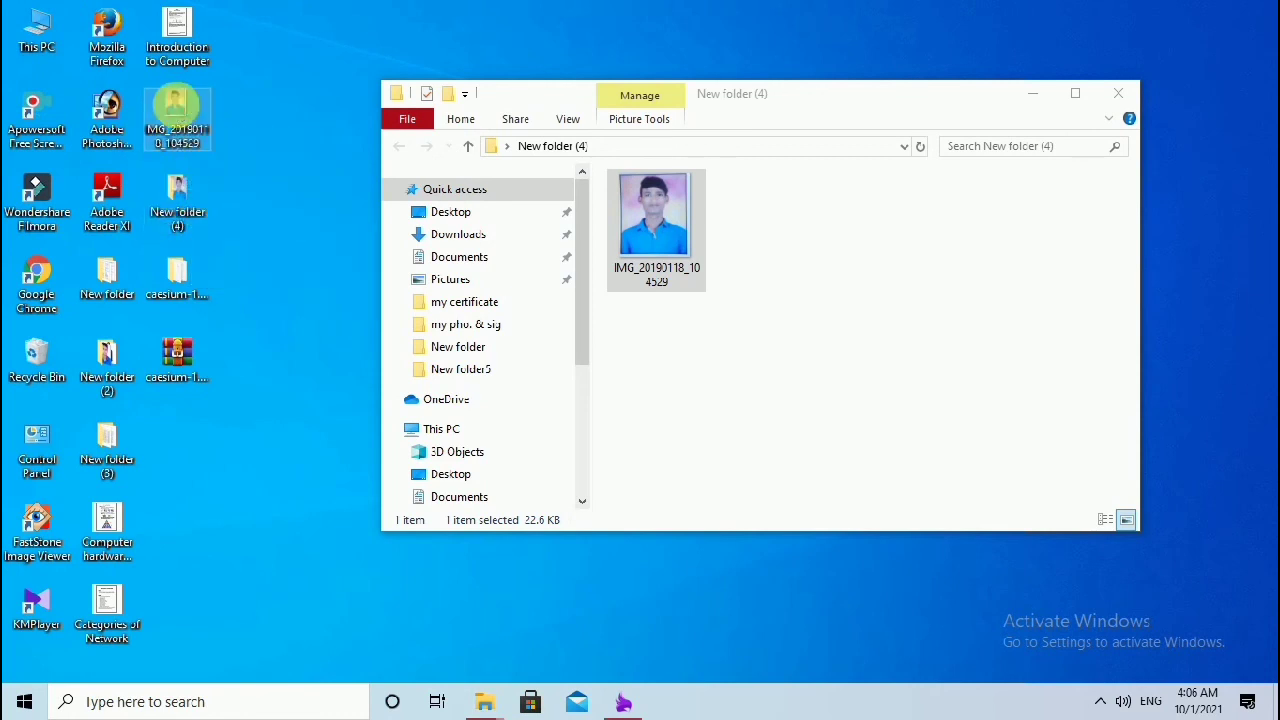
pyautogui.rightClick(150, 115)
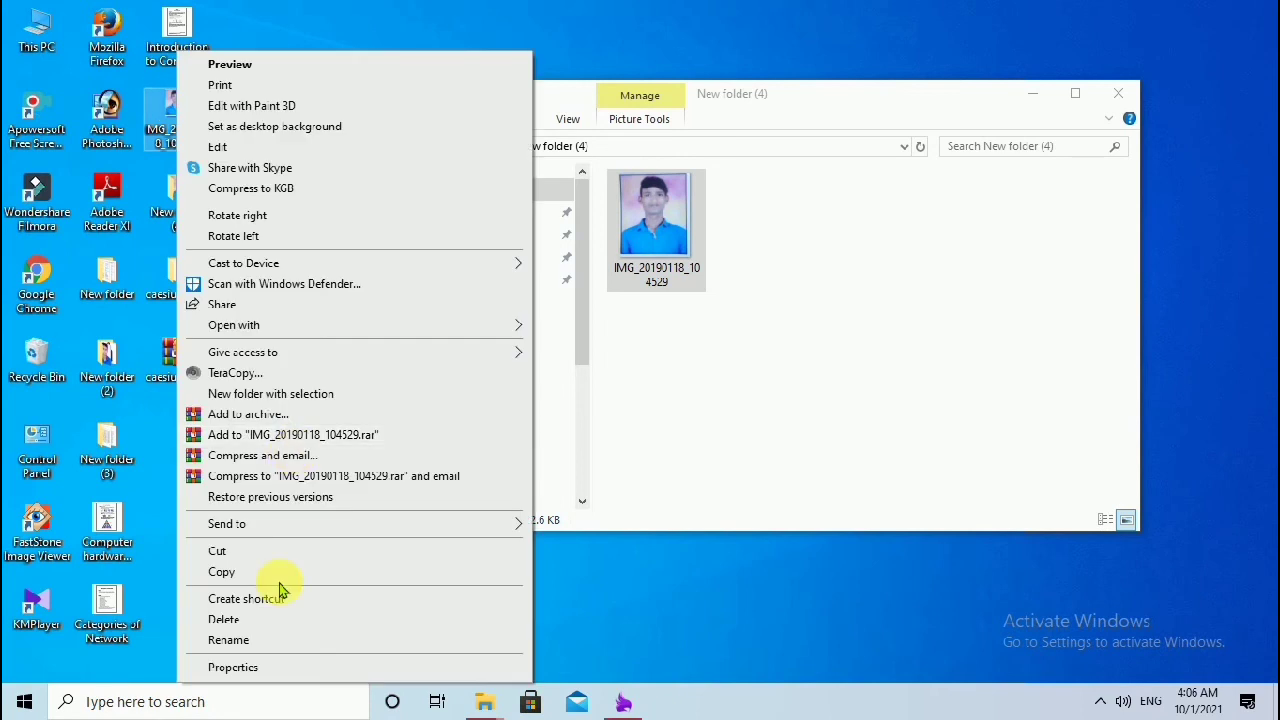
pyautogui.click(232, 668)
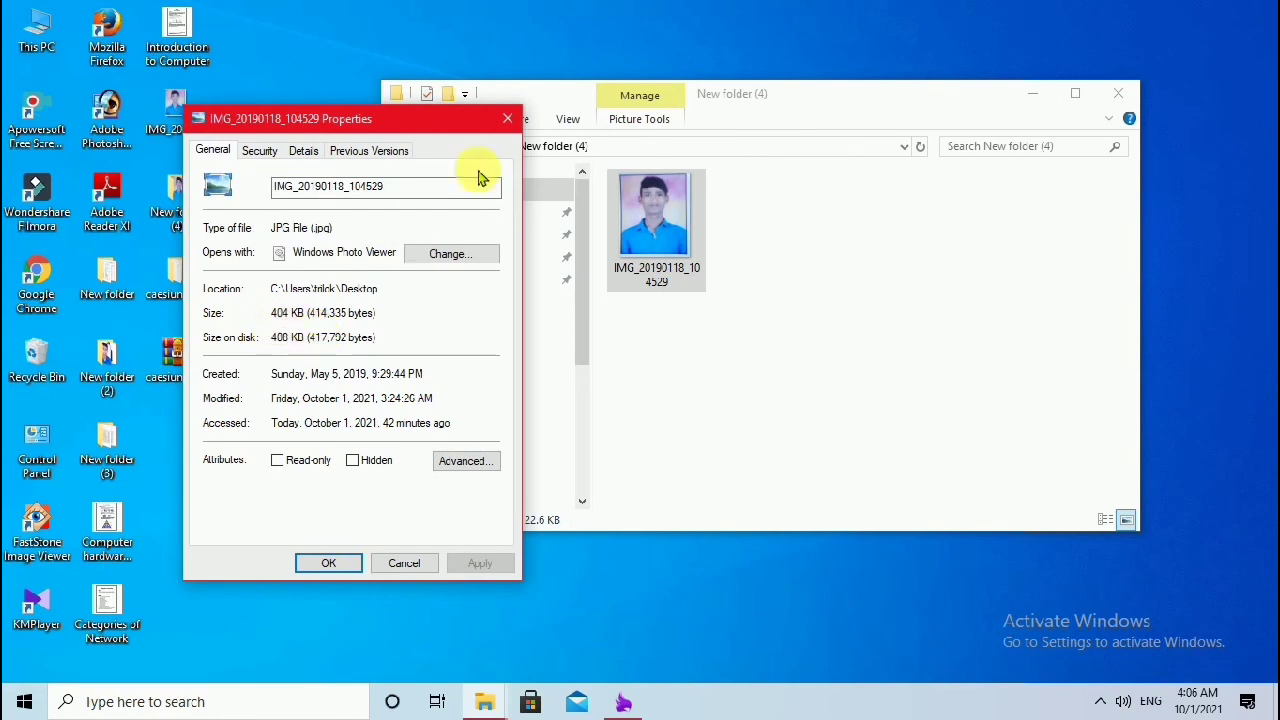
pyautogui.click(507, 118)
# Step: Recheck the file size of the compressed copy in New folder (4) for comparison and return to Caesium
pyautogui.click(638, 218)
pyautogui.rightClick(636, 215)
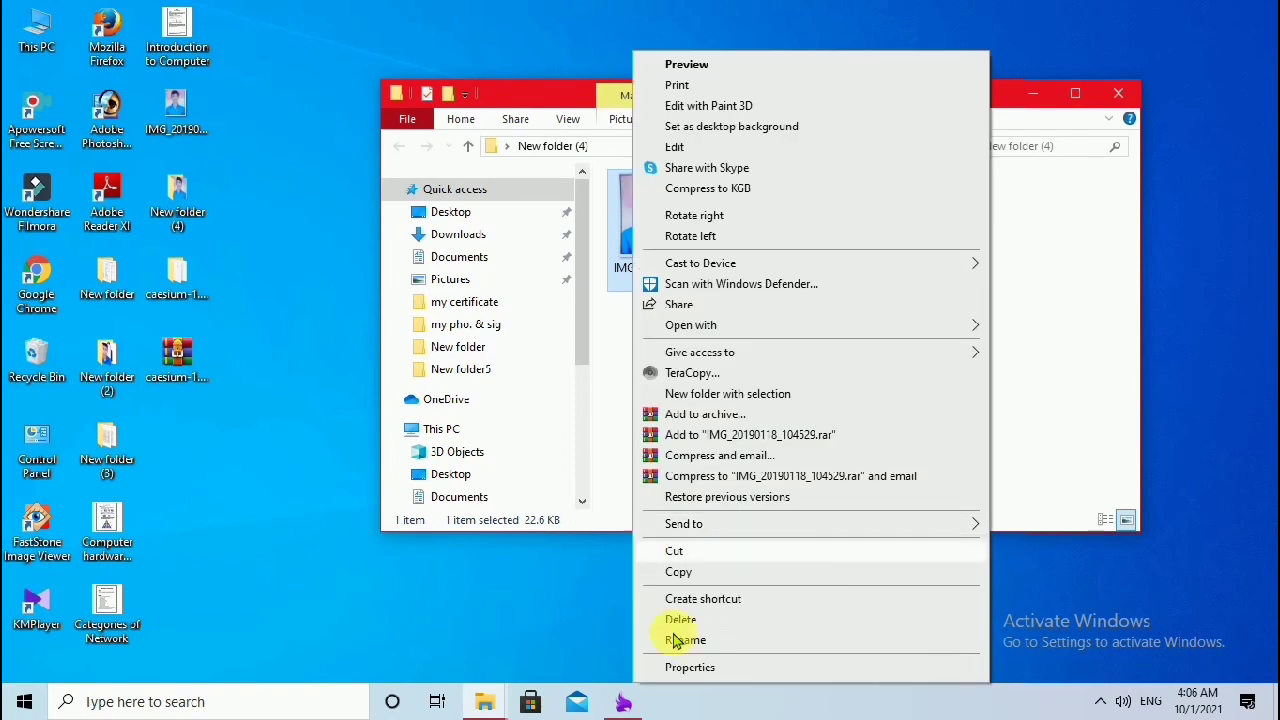
pyautogui.click(676, 666)
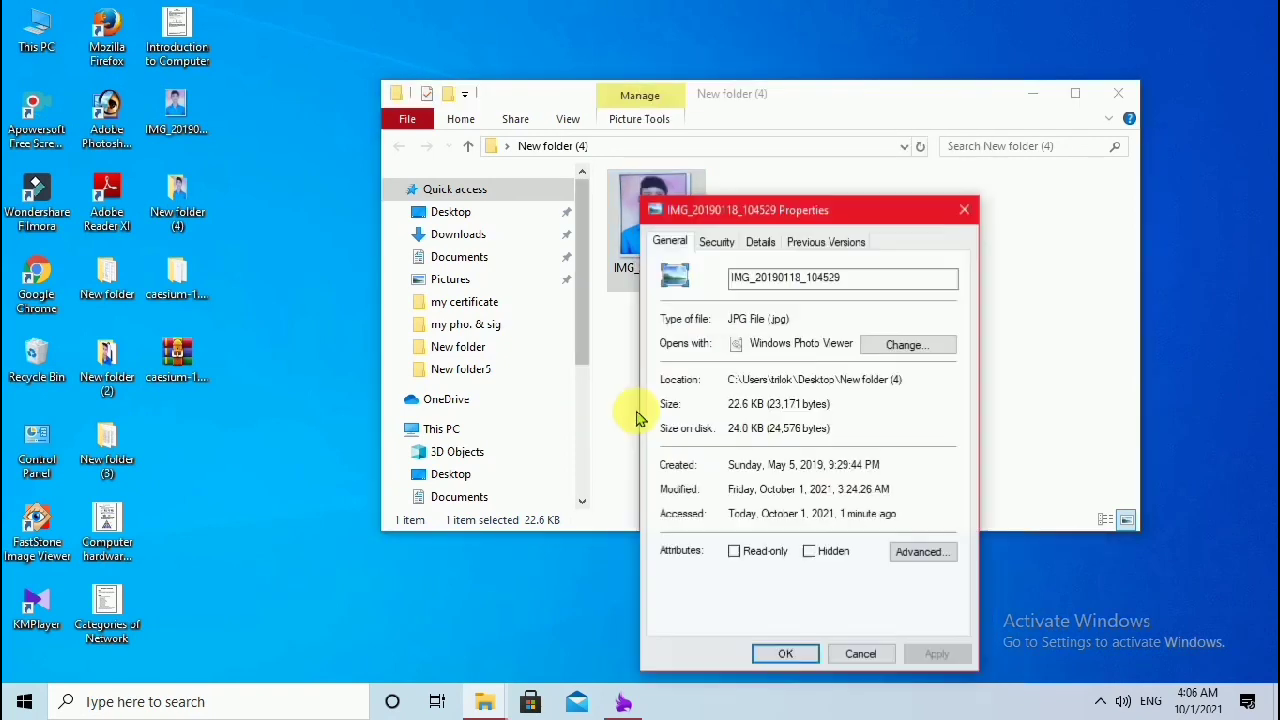
pyautogui.moveTo(693, 215); pyautogui.dragTo(307, 215)
pyautogui.click(568, 220)
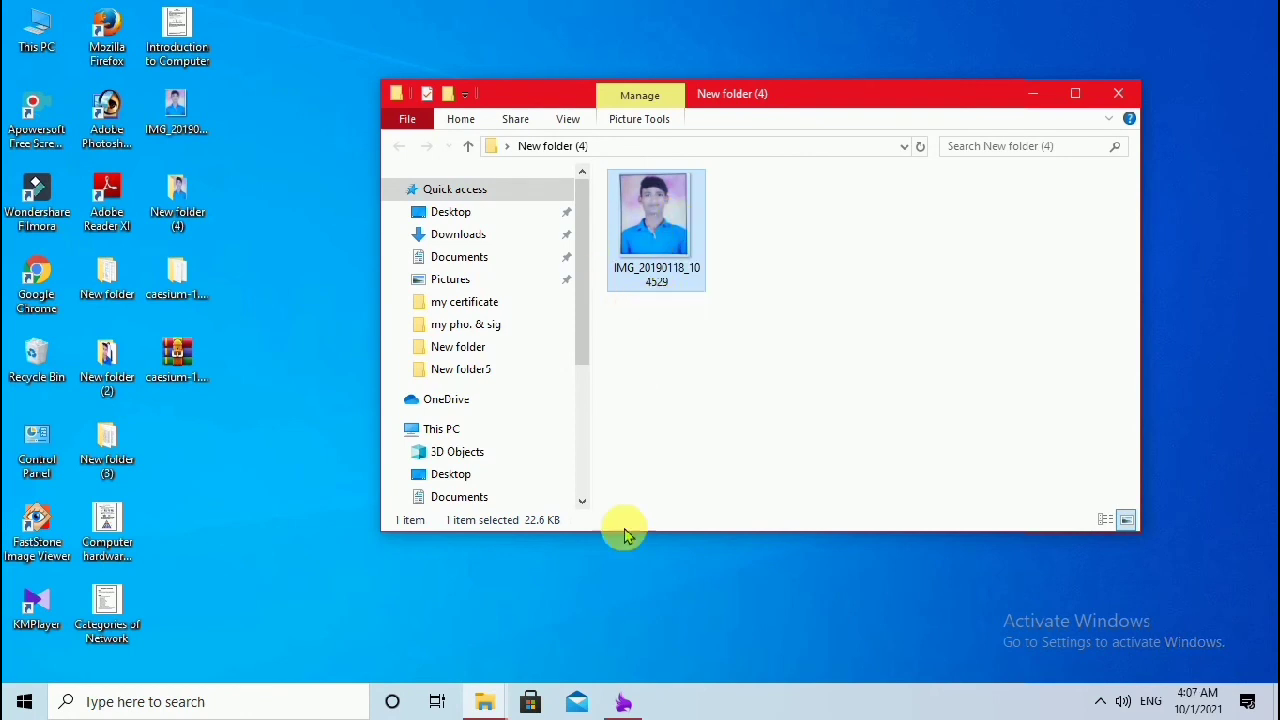
pyautogui.click(623, 701)
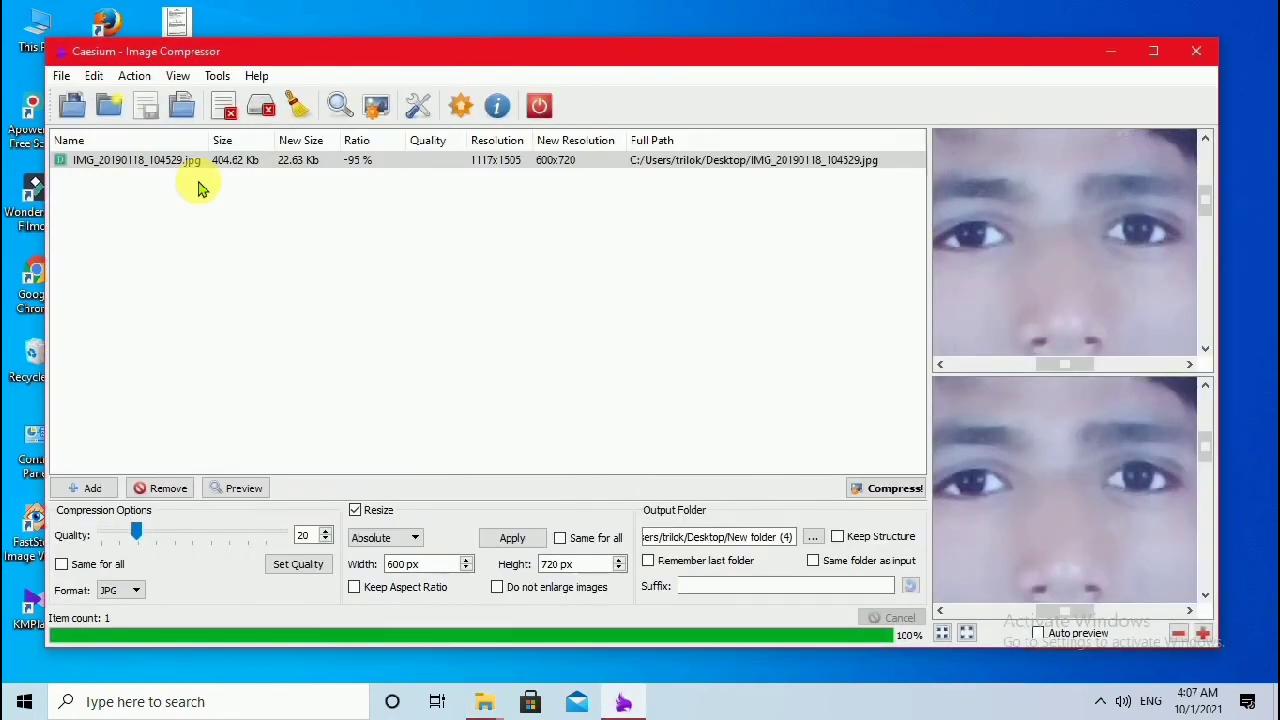